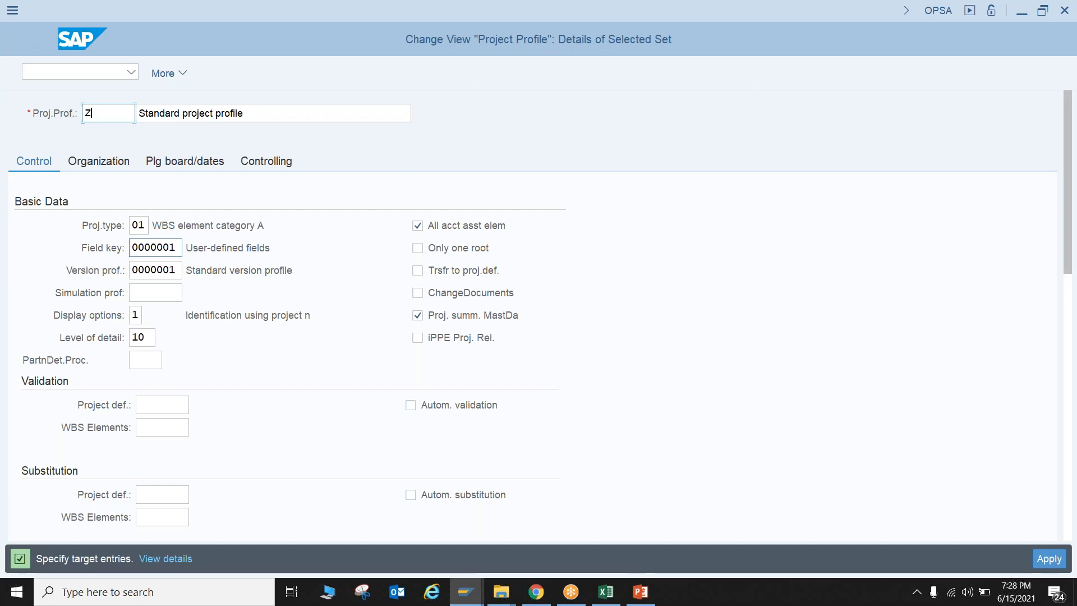
# Name the copied project profile ZCONS01 with the description "Construction Project Profile (MyOnEdu)" and apply the copy
pyautogui.write('C')
pyautogui.write('CONS')
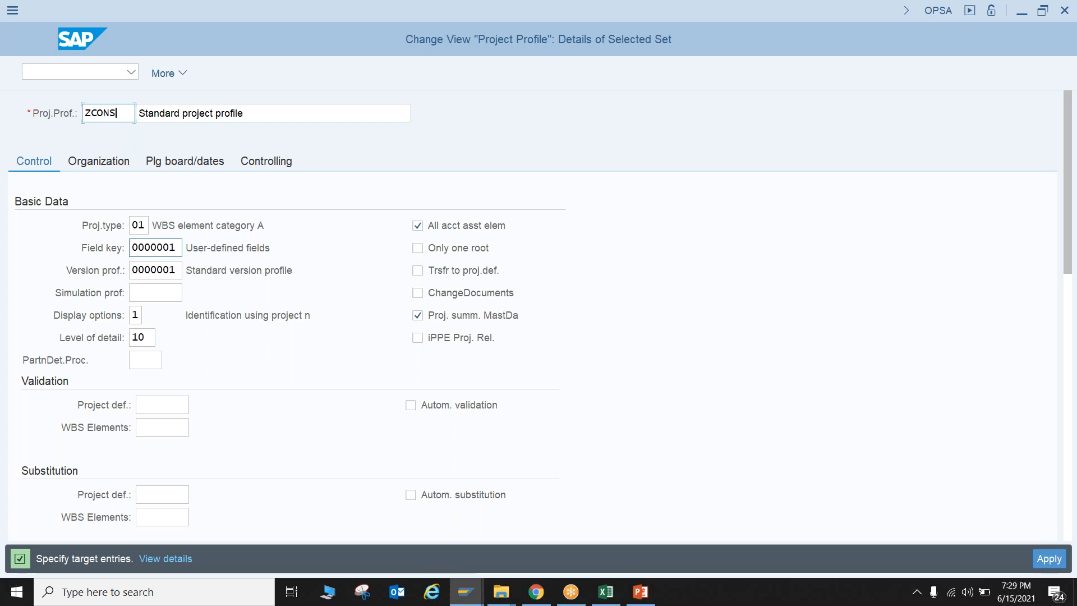
pyautogui.write('T1')
pyautogui.press('Tab')
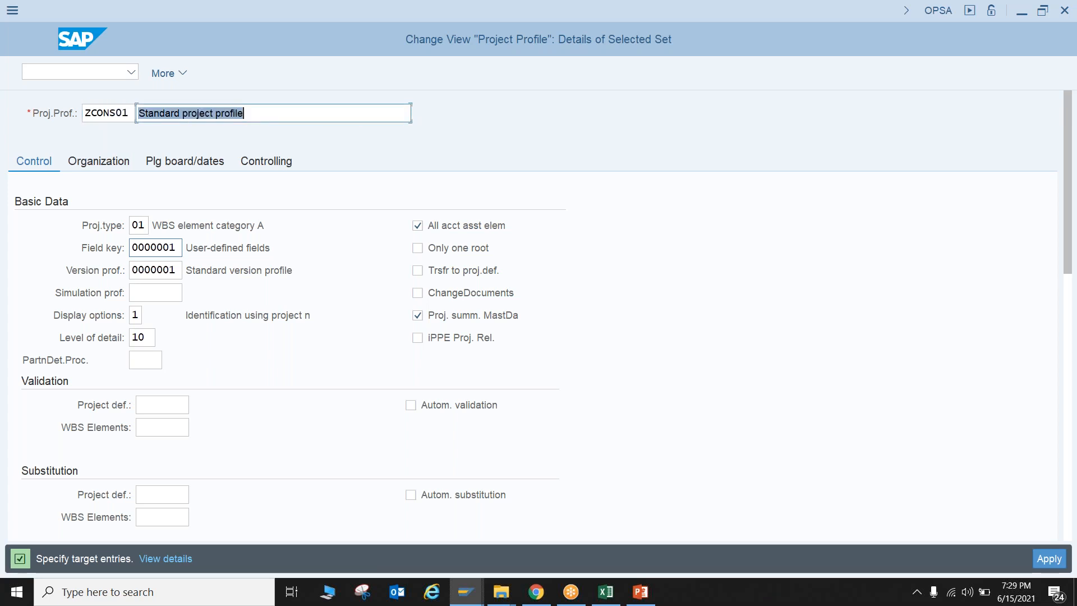
pyautogui.write('Construction ')
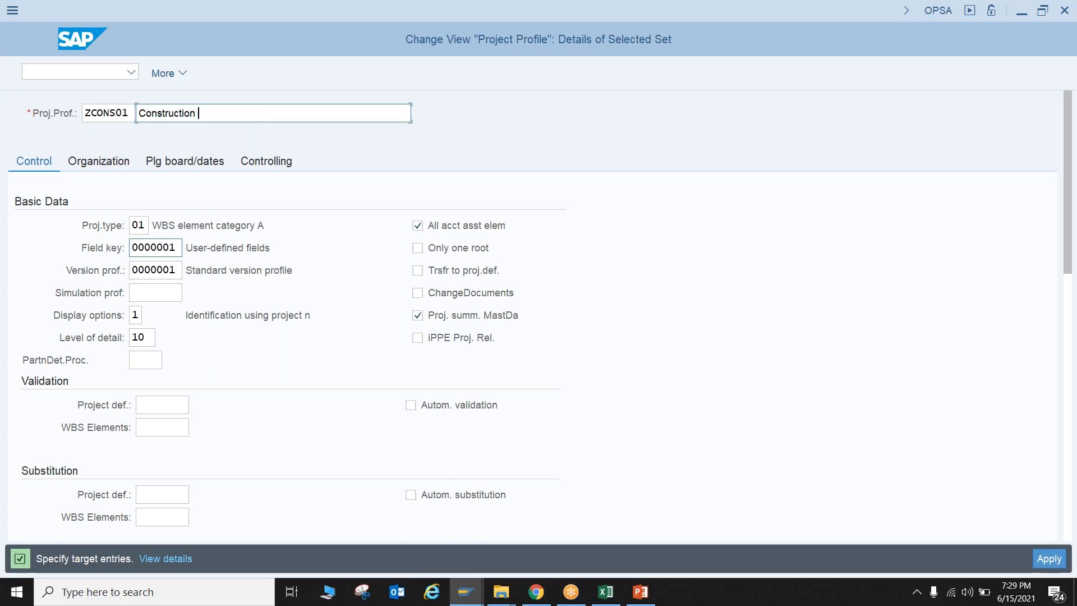
pyautogui.write('Project Profile (MyOnEdu')
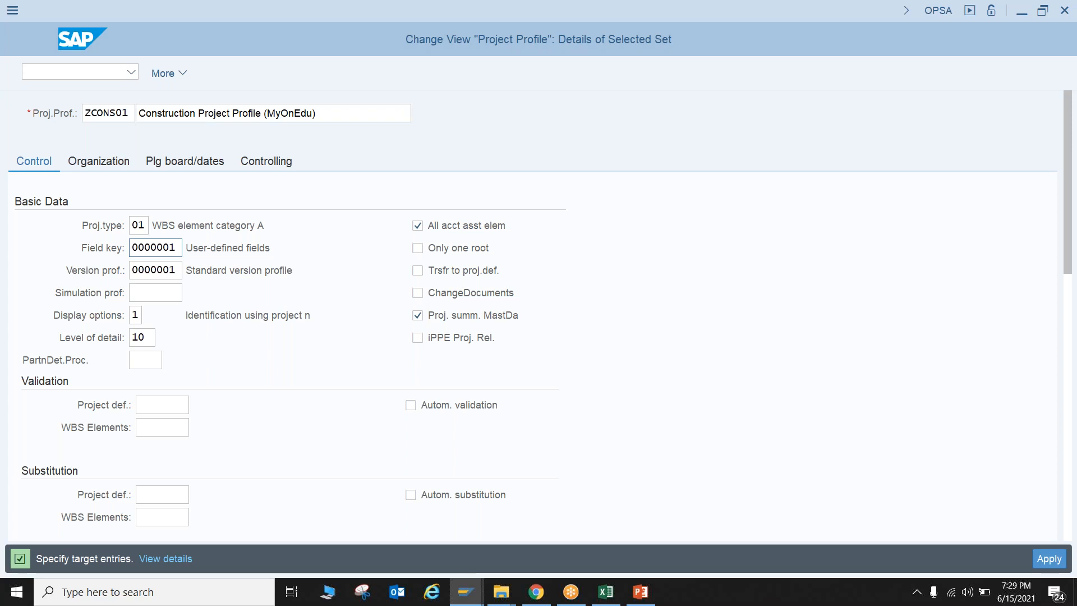
pyautogui.press('Return')
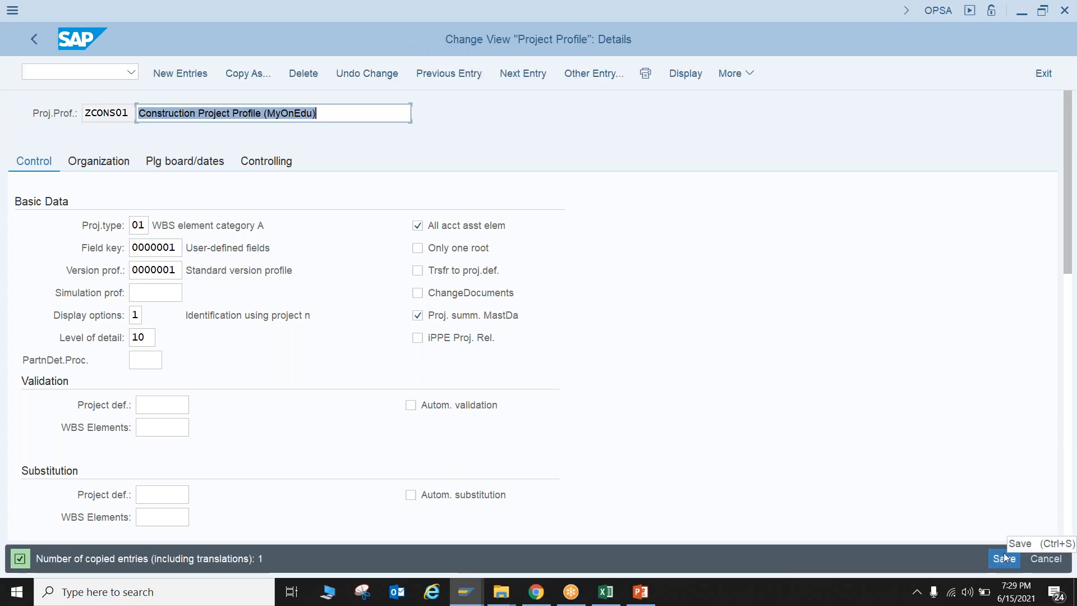
# Save the new project profile under customizing request S4CK900452 and return to the project profile overview
pyautogui.hotkey('ctrl', 's')
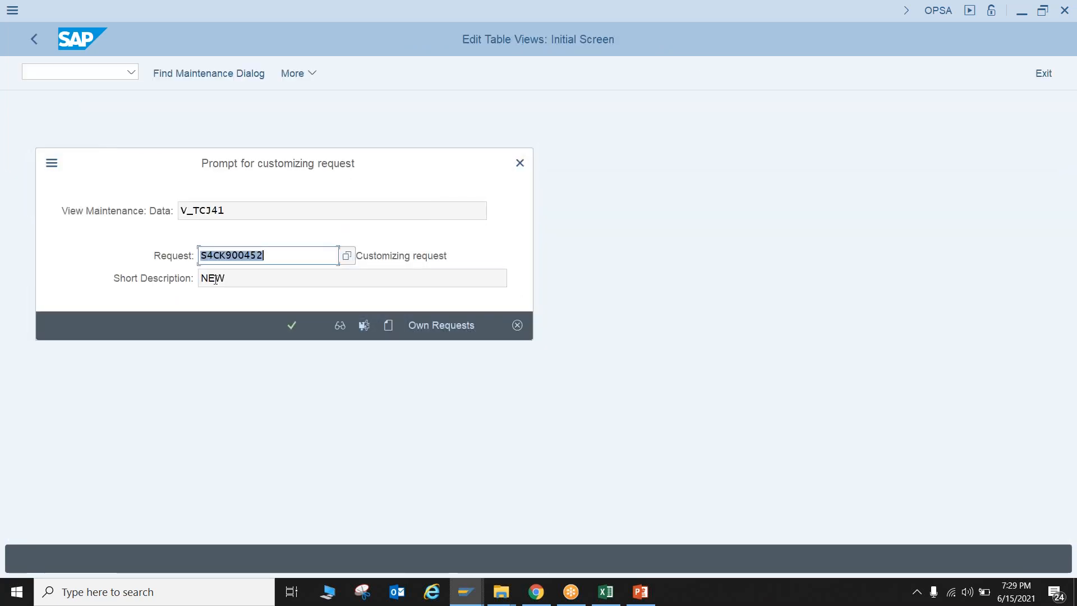
pyautogui.click(292, 328)
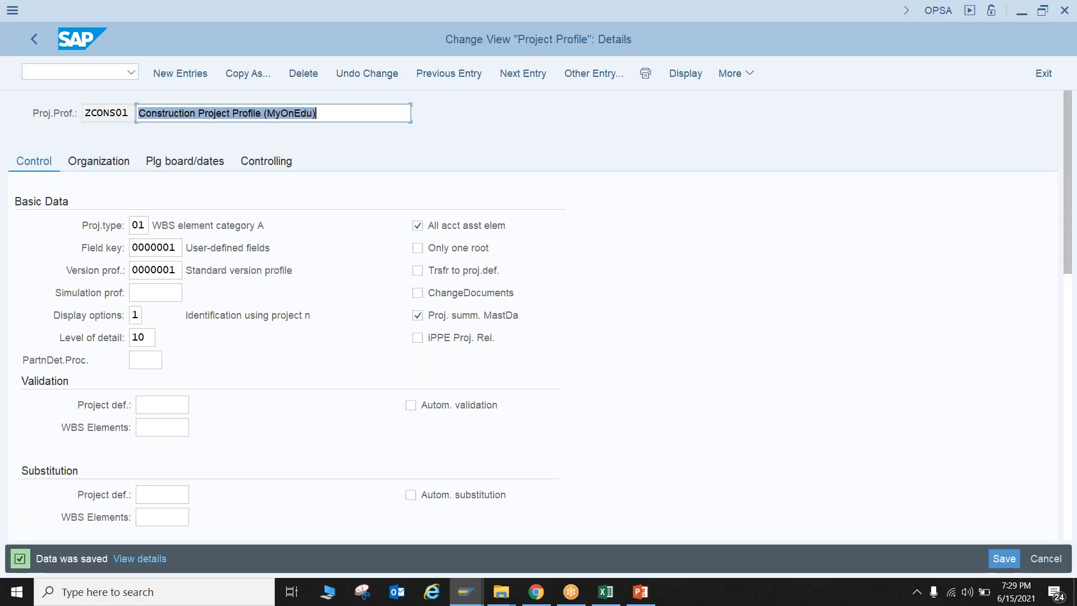
pyautogui.click(34, 39)
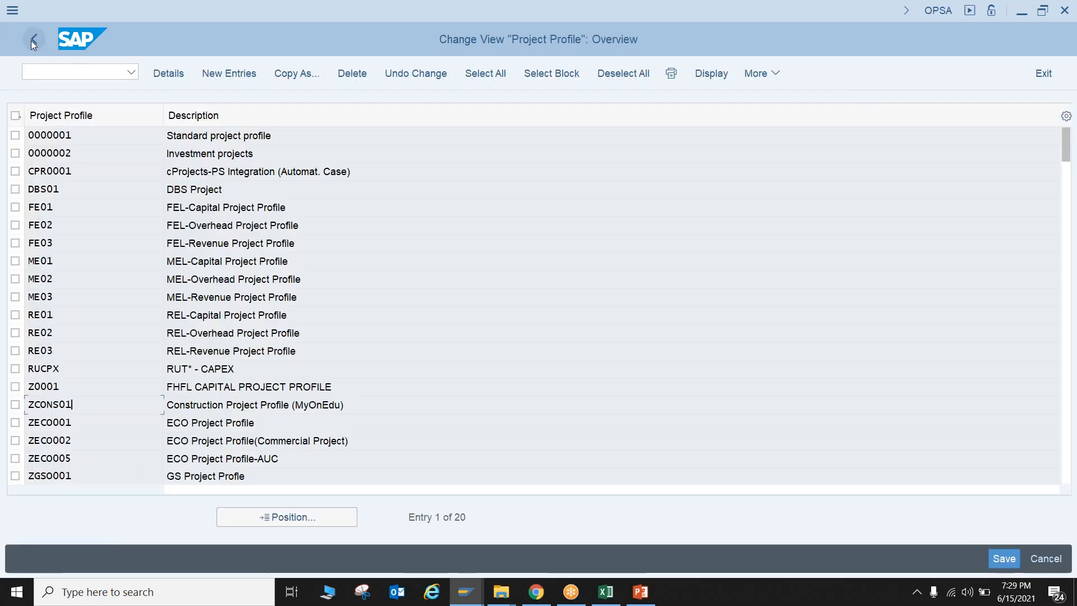
# Switch to the Project Builder session and end its transaction with /n to return to SAP Easy Access
pyautogui.moveTo(470, 600)
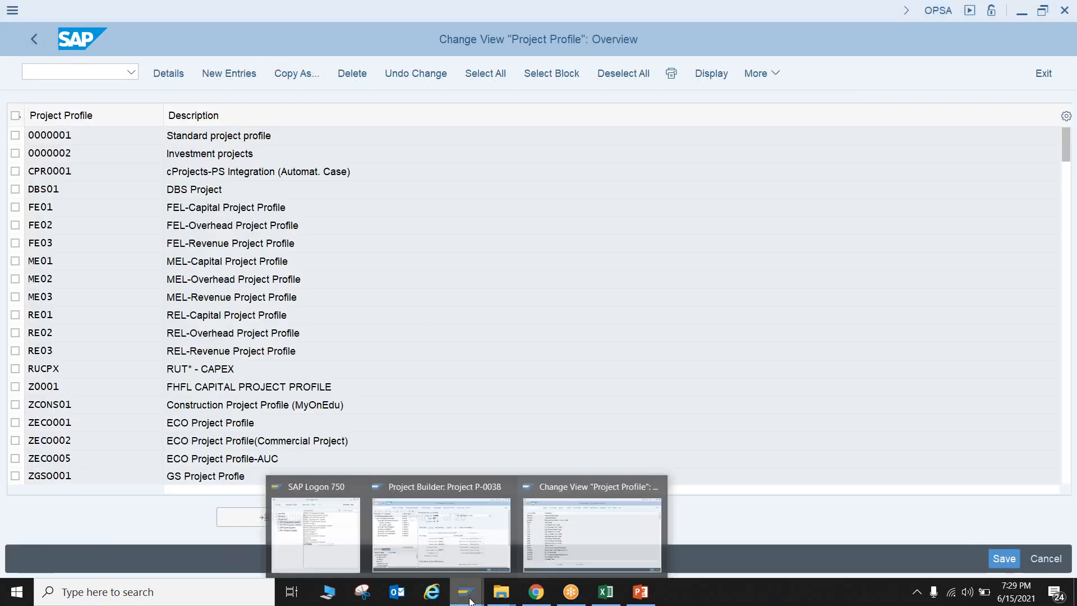
pyautogui.click(469, 539)
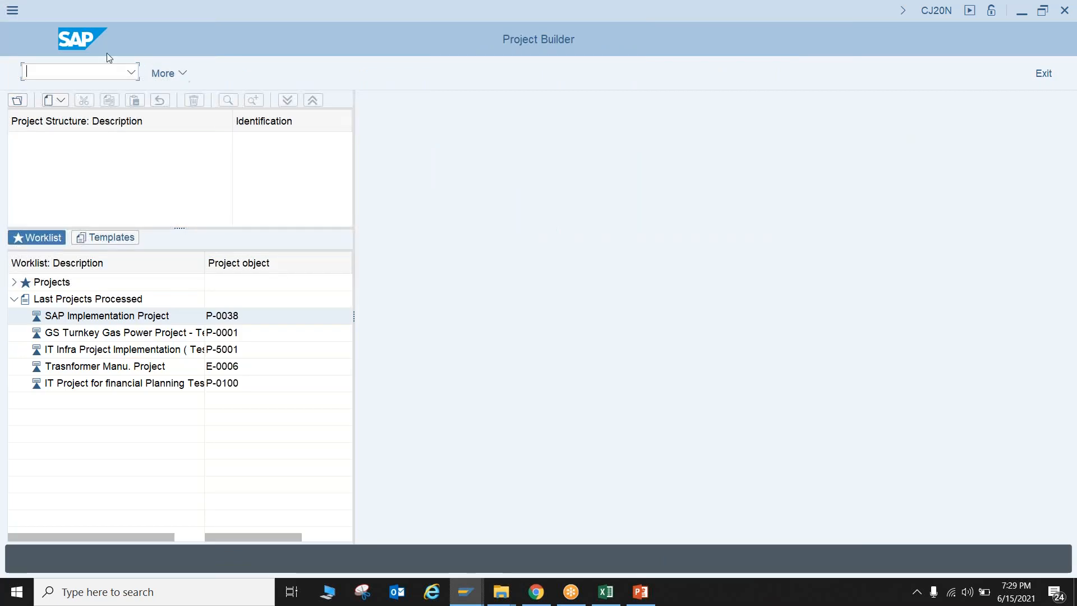
pyautogui.click(90, 75)
pyautogui.write('/n')
pyautogui.press('Return')
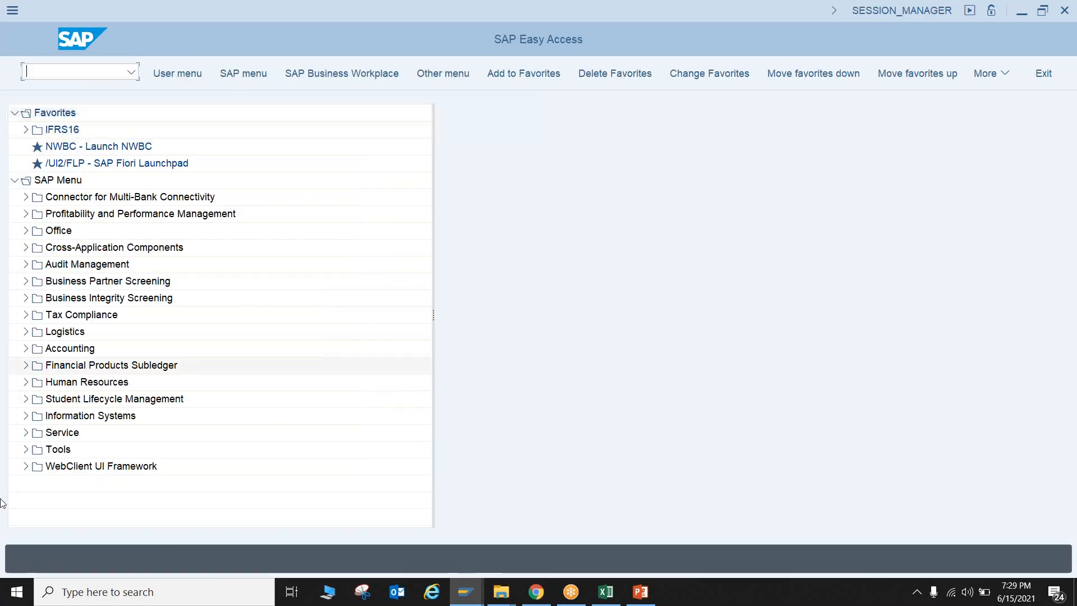
# Open the Create Standard WBS transaction (CJ91) from the Project System's basic data templates and dismiss the project definition search window
pyautogui.click(25, 332)
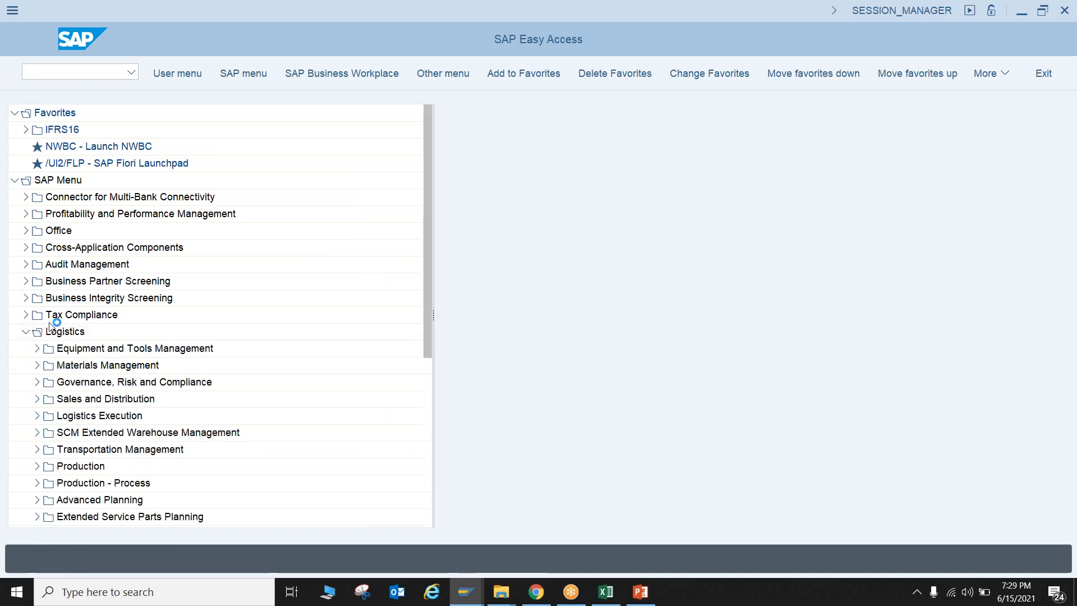
pyautogui.scroll(-1, 83, 429)
pyautogui.scroll(-2, 83, 429)
pyautogui.scroll(-4, 65, 405)
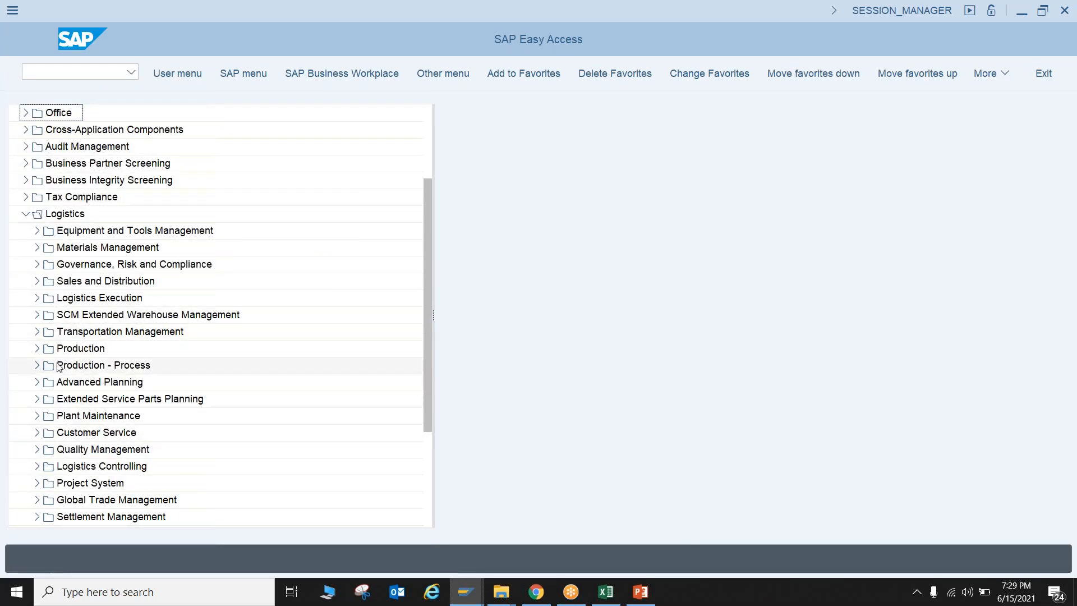
pyautogui.click(37, 483)
pyautogui.scroll(-4, 108, 504)
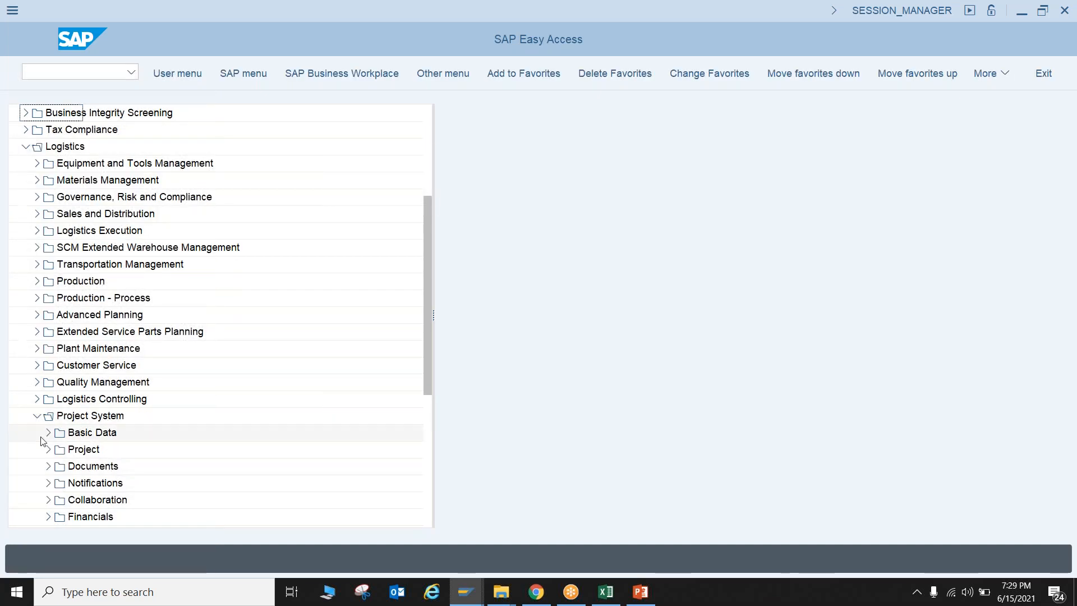
pyautogui.click(49, 432)
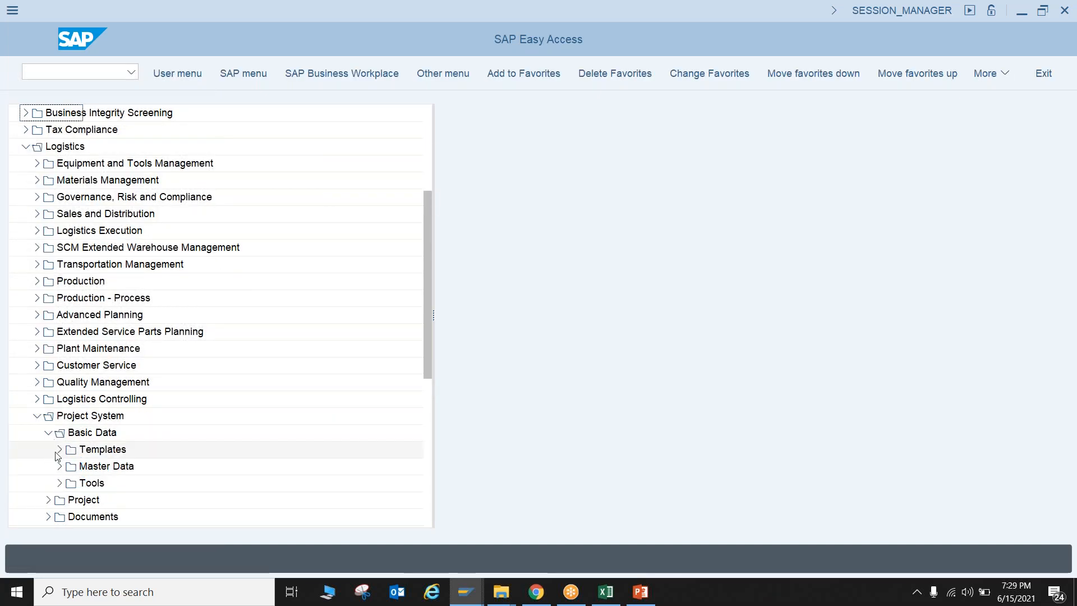
pyautogui.click(59, 450)
pyautogui.scroll(-5, 59, 476)
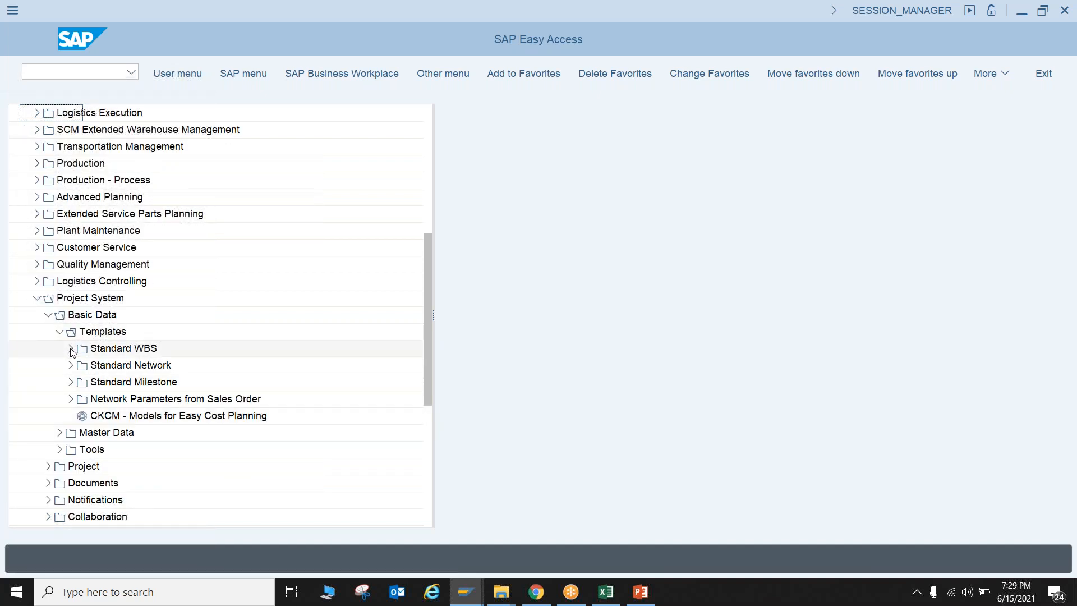
pyautogui.click(71, 349)
pyautogui.click(130, 366)
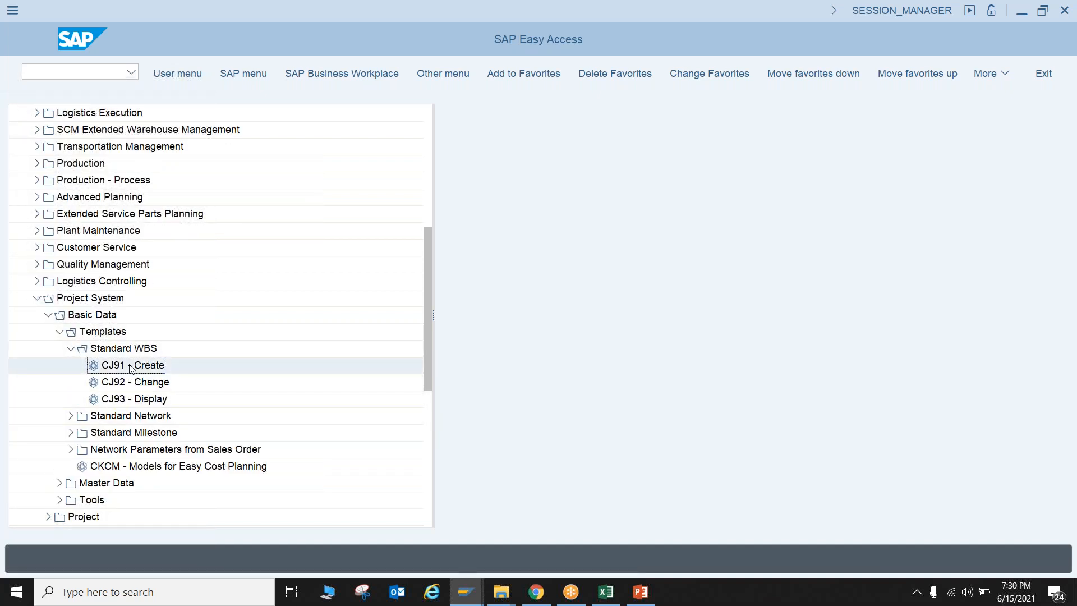
pyautogui.doubleClick(131, 369)
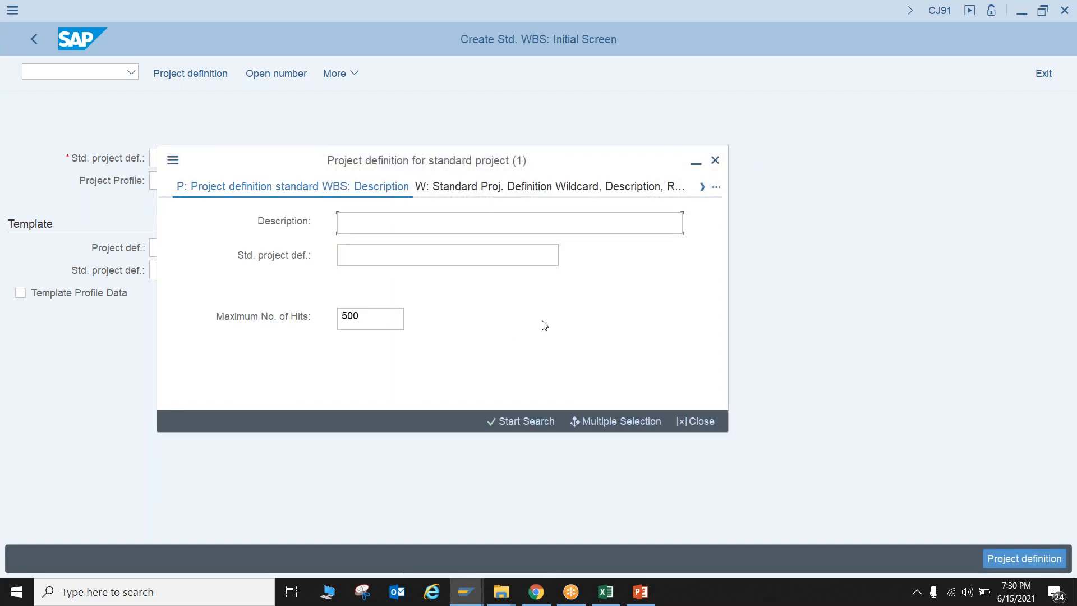
pyautogui.click(715, 161)
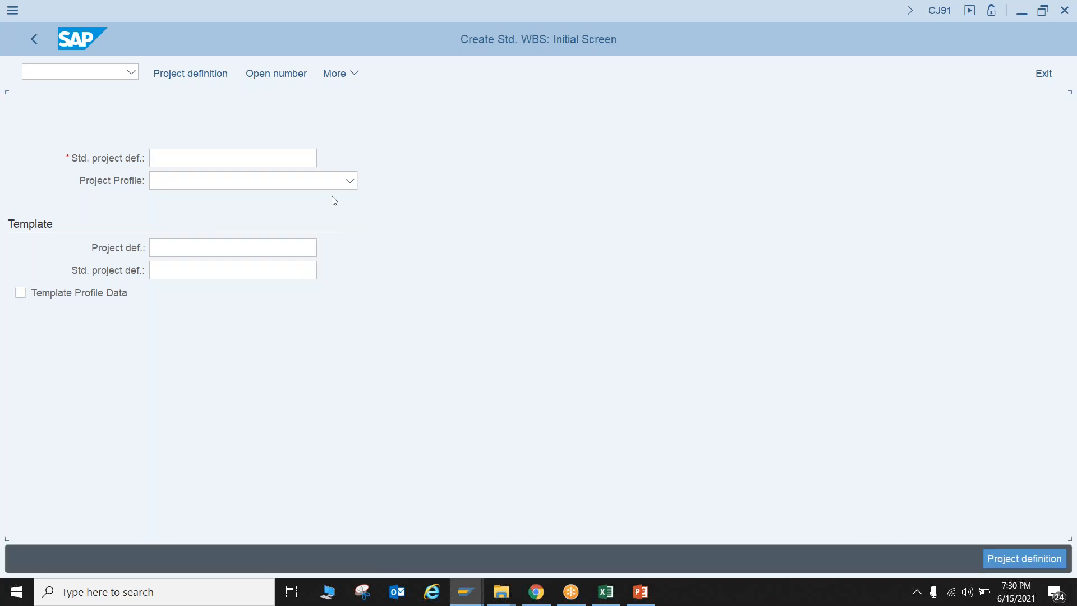
# Find the next open number from start value P-0000 and adopt P-0002 as the standard project definition
pyautogui.click(278, 73)
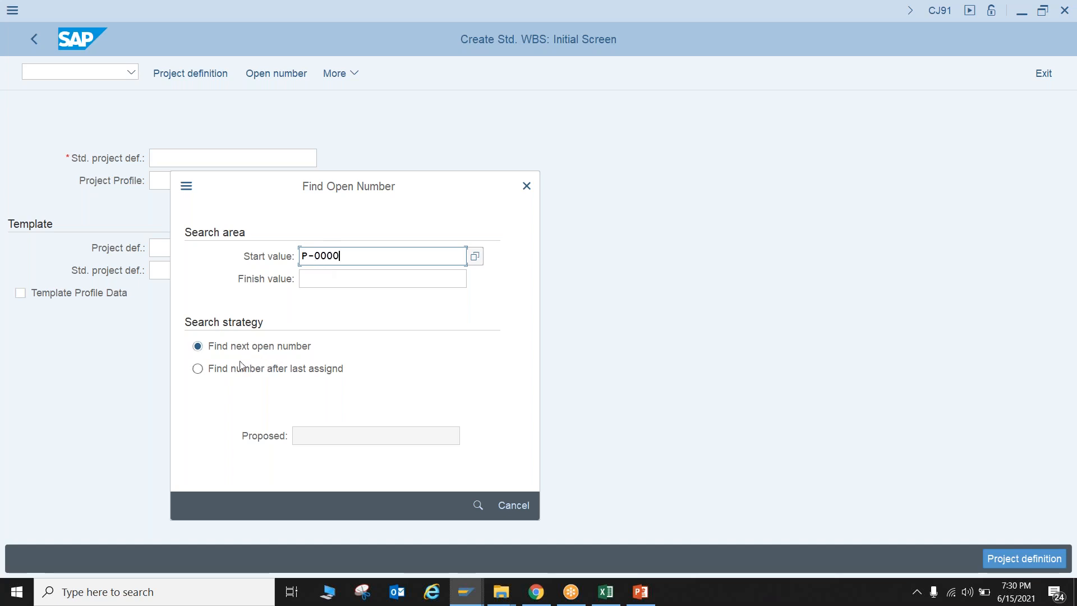
pyautogui.click(477, 505)
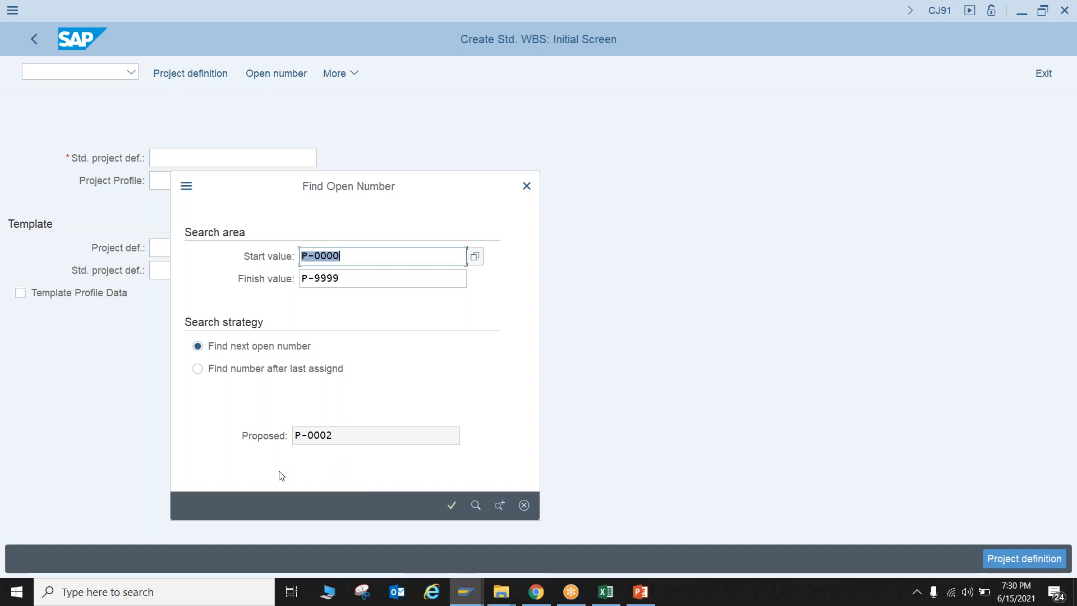
pyautogui.click(451, 505)
# Assign project profile ZCONS01 Construction Project Profile to the standard project and open its project definition
pyautogui.click(271, 186)
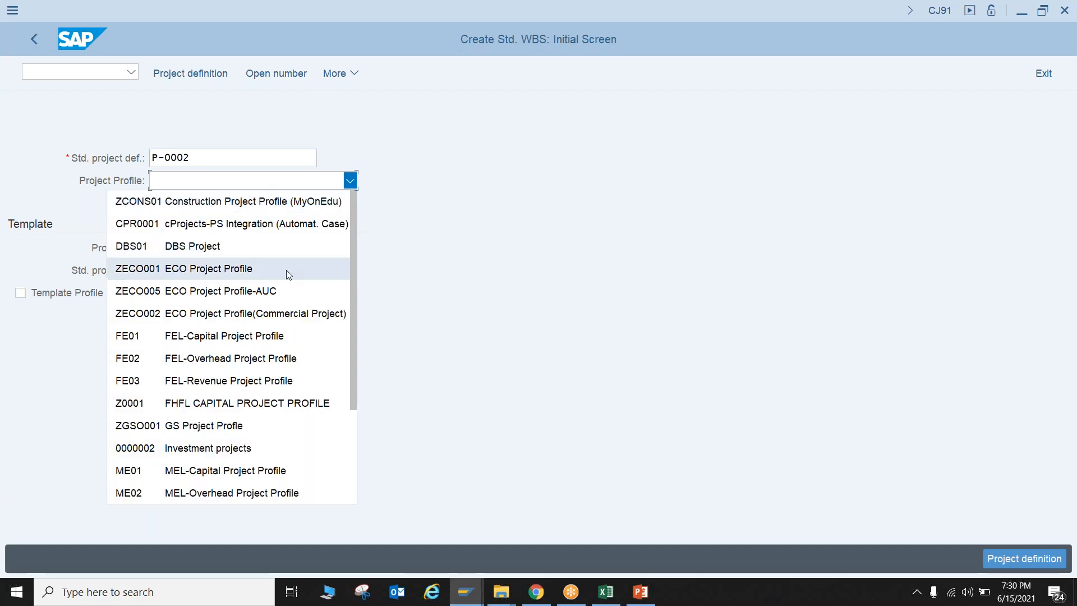
pyautogui.scroll(-3, 275, 298)
pyautogui.scroll(1, 257, 352)
pyautogui.scroll(2, 257, 352)
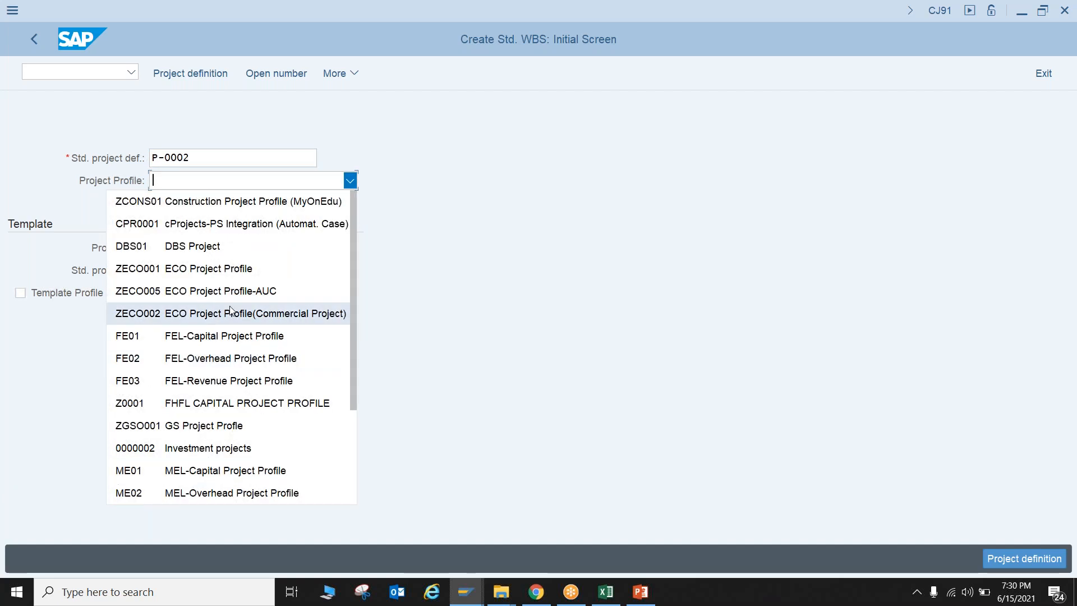
pyautogui.click(237, 209)
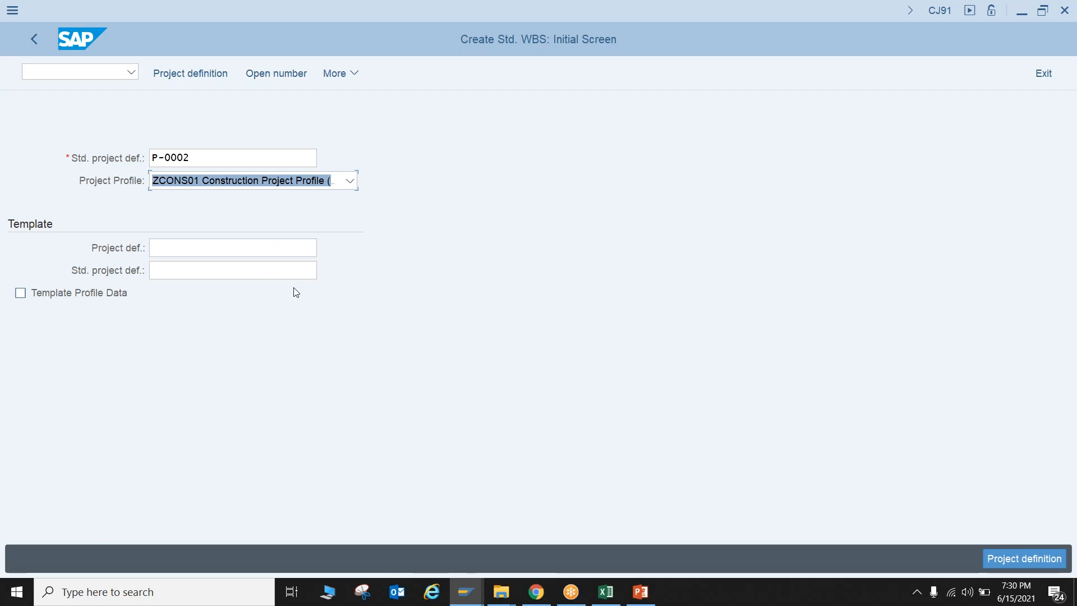
pyautogui.press('Return')
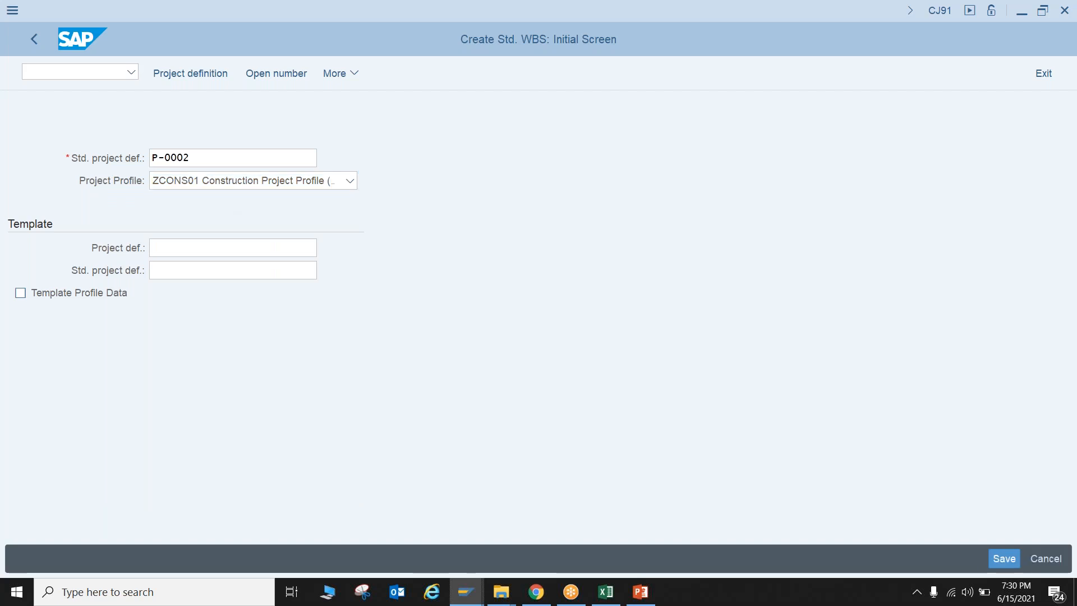
pyautogui.press('Tab')
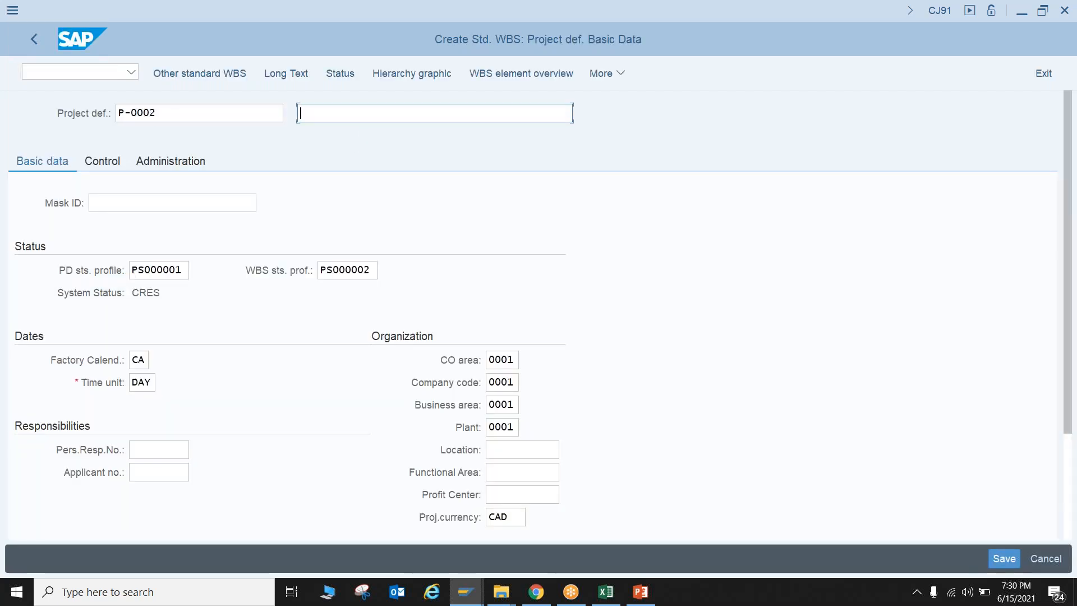
# Describe the project definition as "Residential Construction Project Templt", then save it after viewing its control data
pyautogui.write('Residential Construction ')
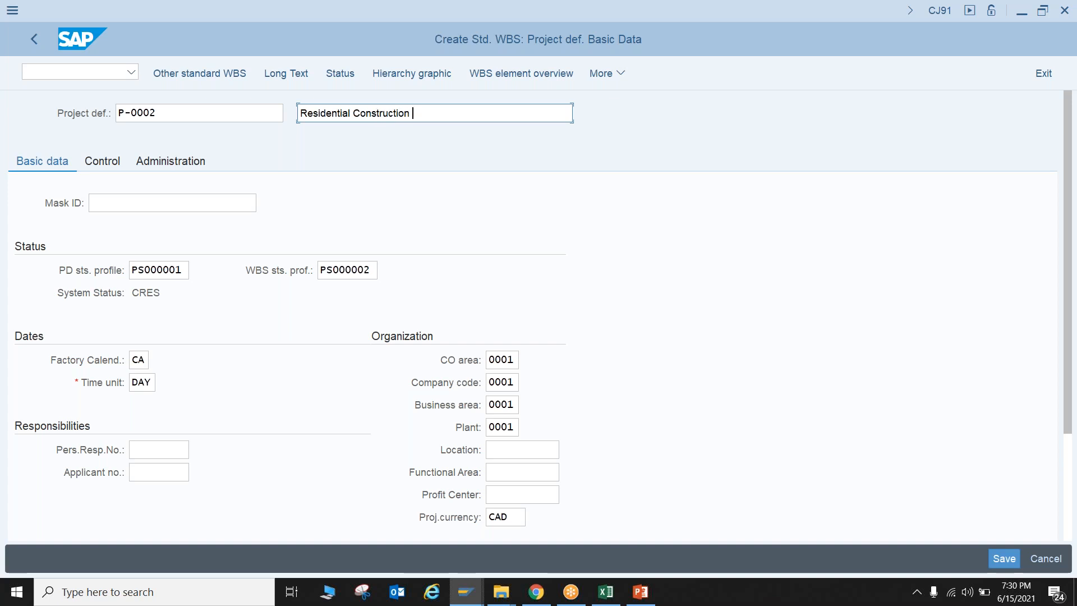
pyautogui.write('Project Templt')
pyautogui.hotkey('shift', 'Tab')
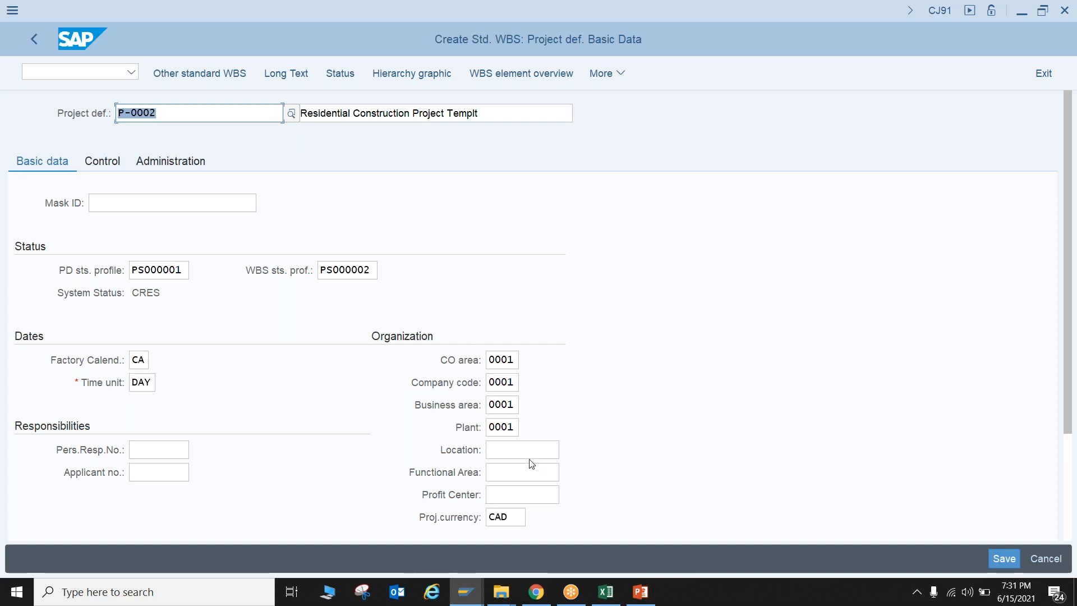
pyautogui.click(113, 161)
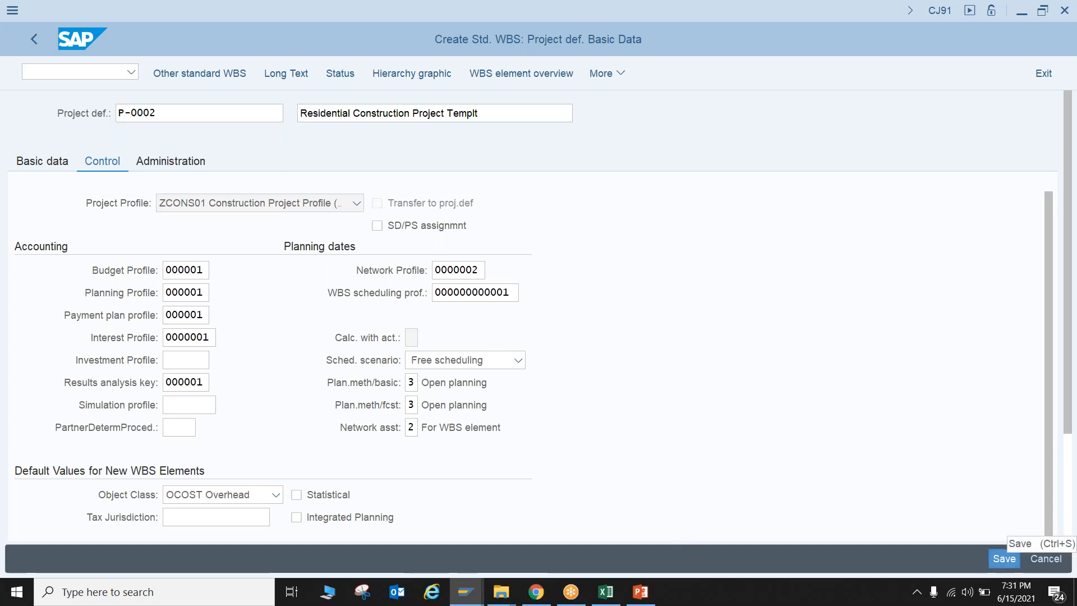
pyautogui.click(1004, 559)
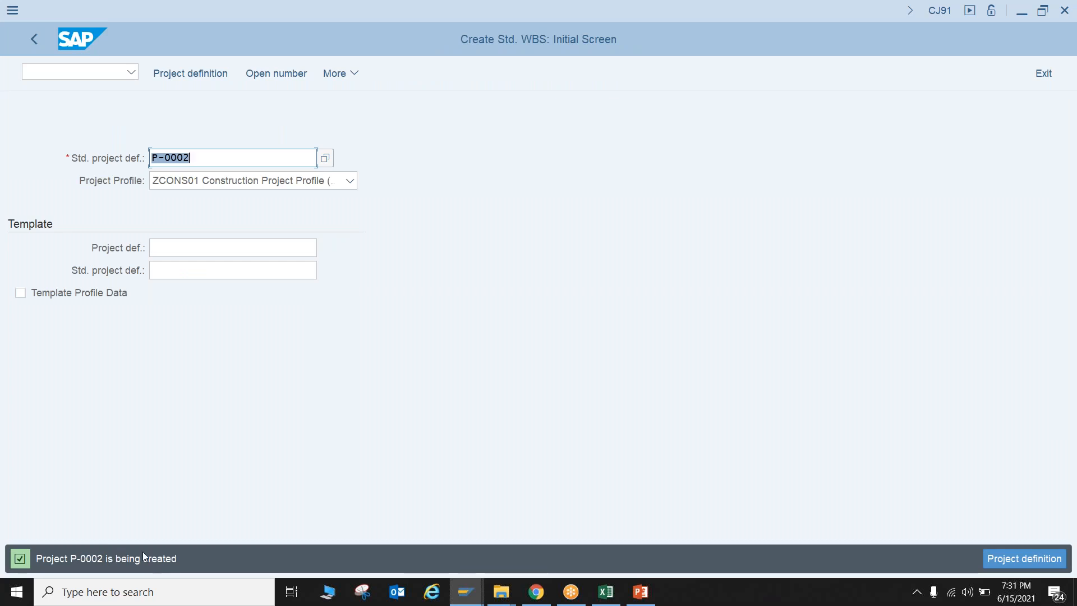
# Open the WBS element overview of standard project P-0002 in the Change Standard WBS transaction (CJ92)
pyautogui.click(34, 39)
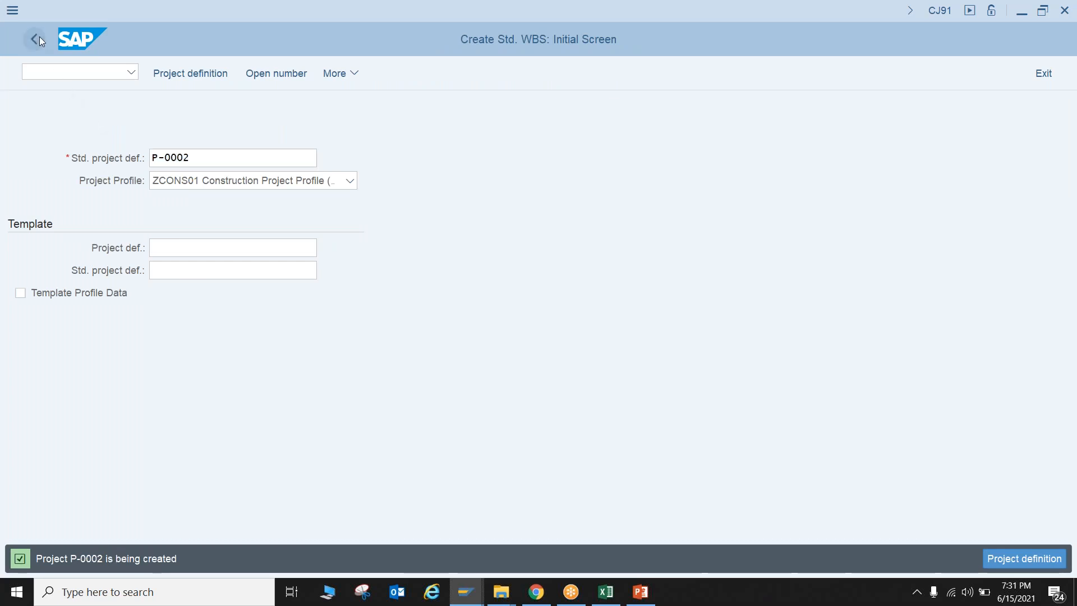
pyautogui.doubleClick(134, 384)
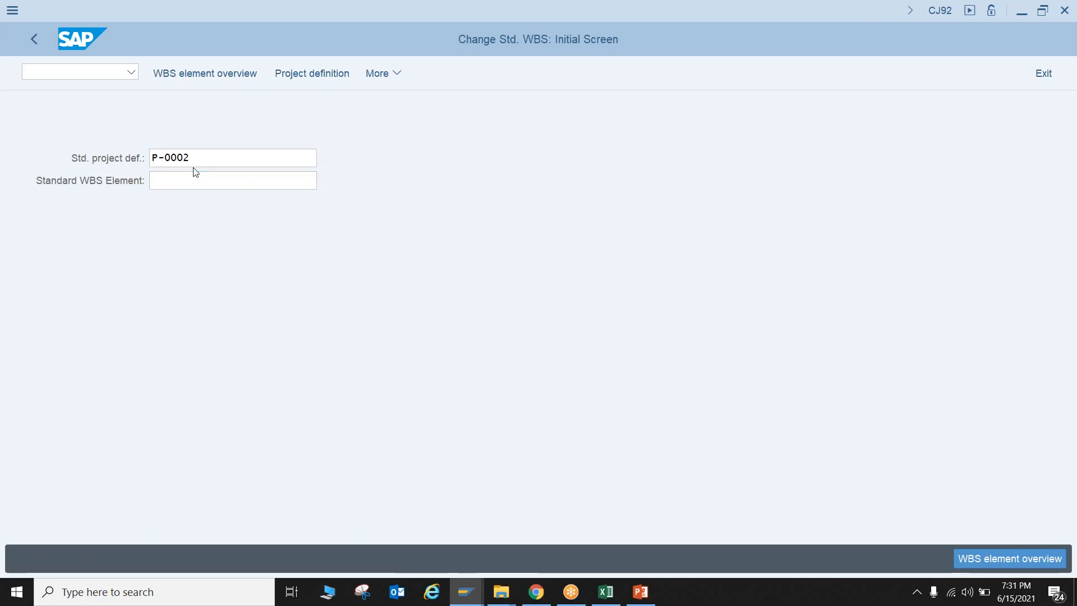
pyautogui.press('Return')
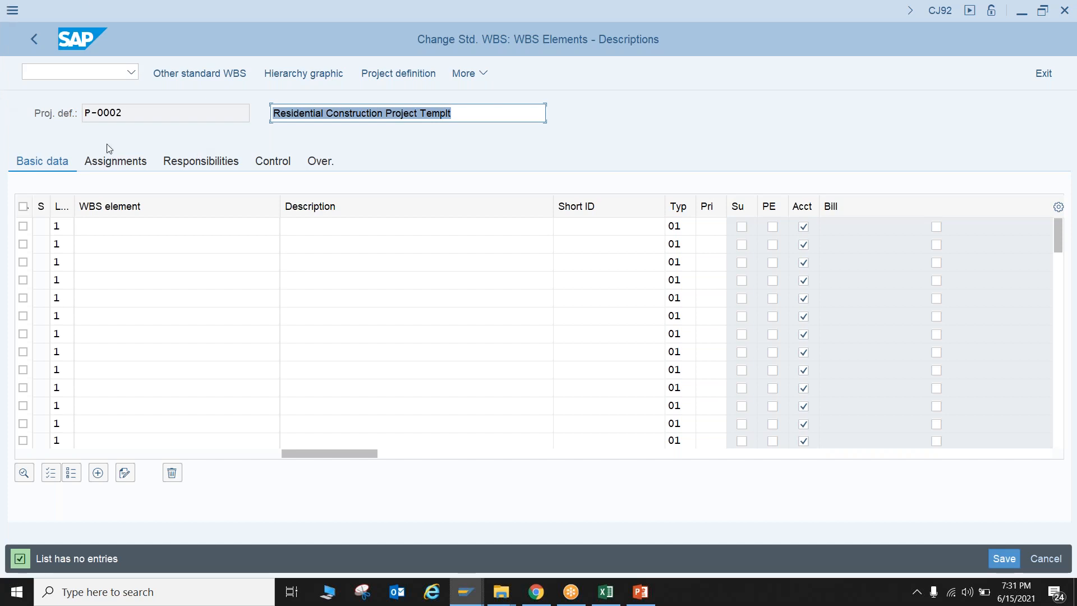
# Switch to Excel and turn on filtering for the header row of the WBS Construction Project sheet
pyautogui.click(606, 591)
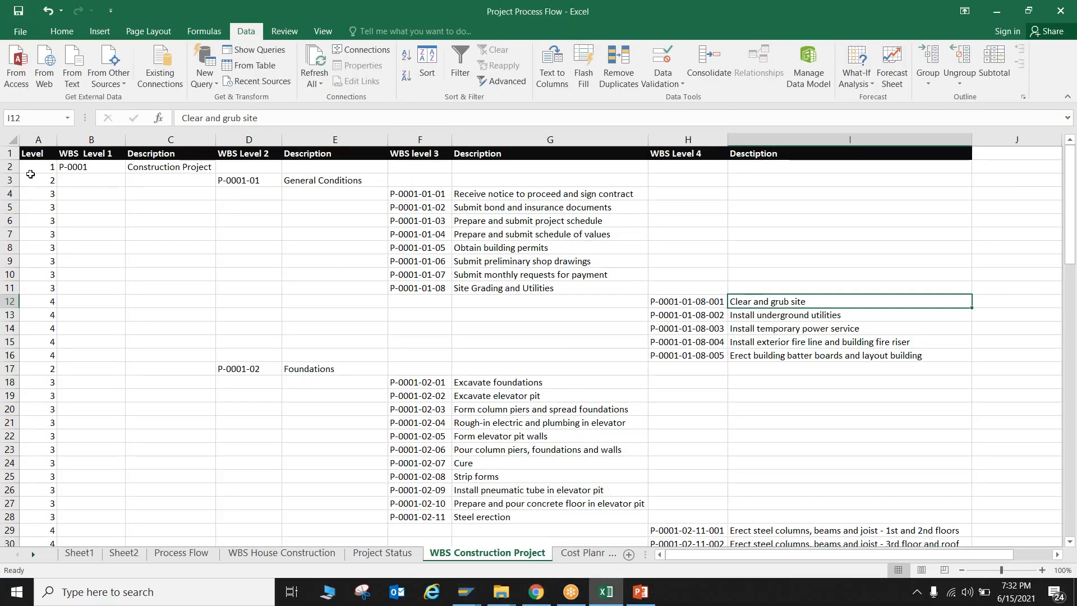
pyautogui.click(12, 152)
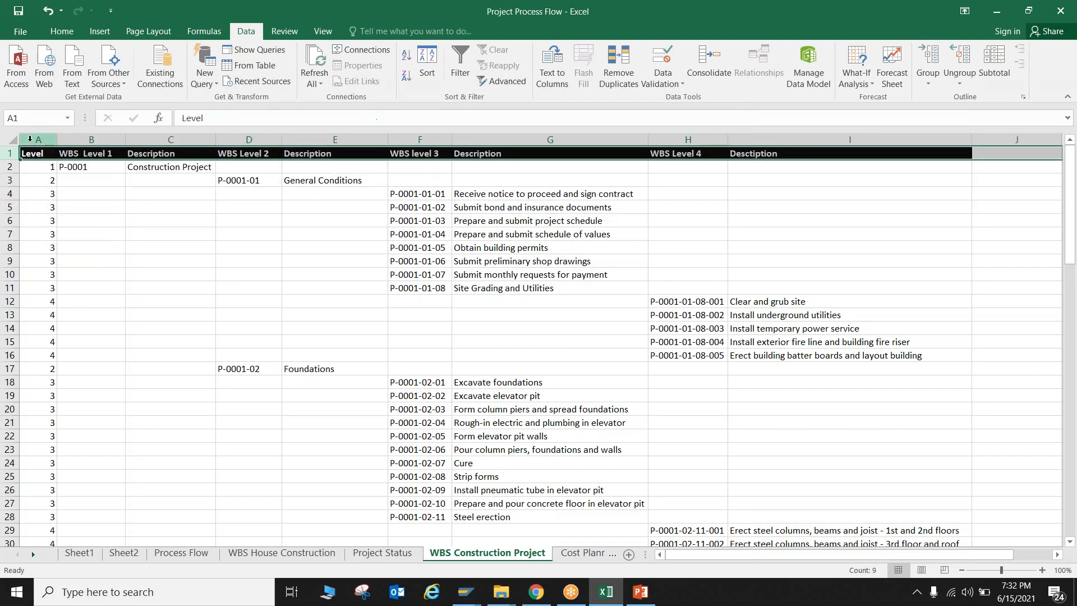
pyautogui.click(460, 66)
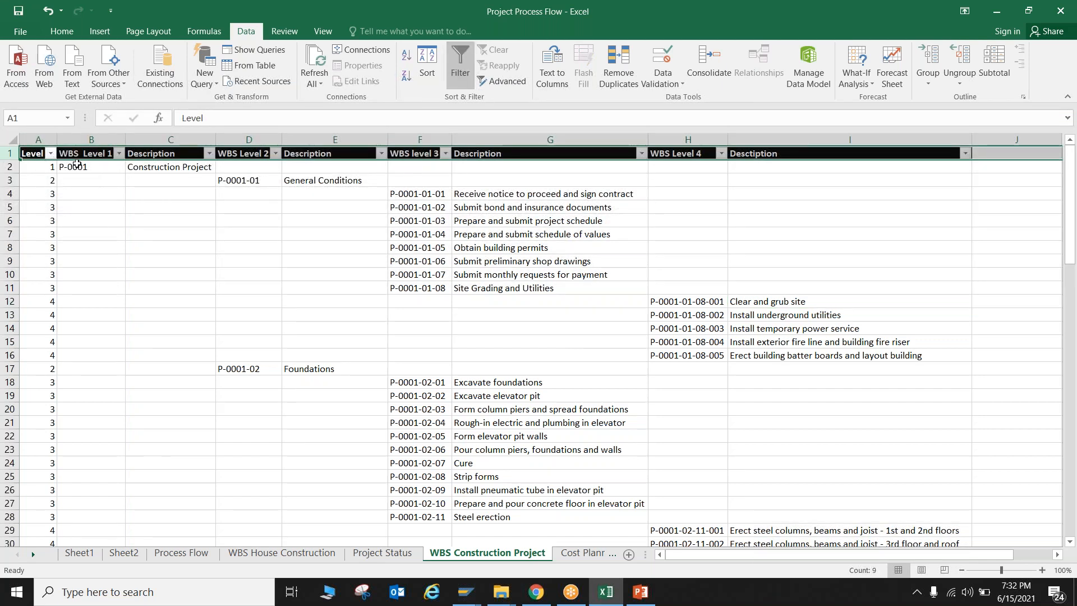
# Copy the level 1 code P-0001 from Excel into the first WBS element row in SAP
pyautogui.click(84, 167)
pyautogui.hotkey('ctrl', 'c')
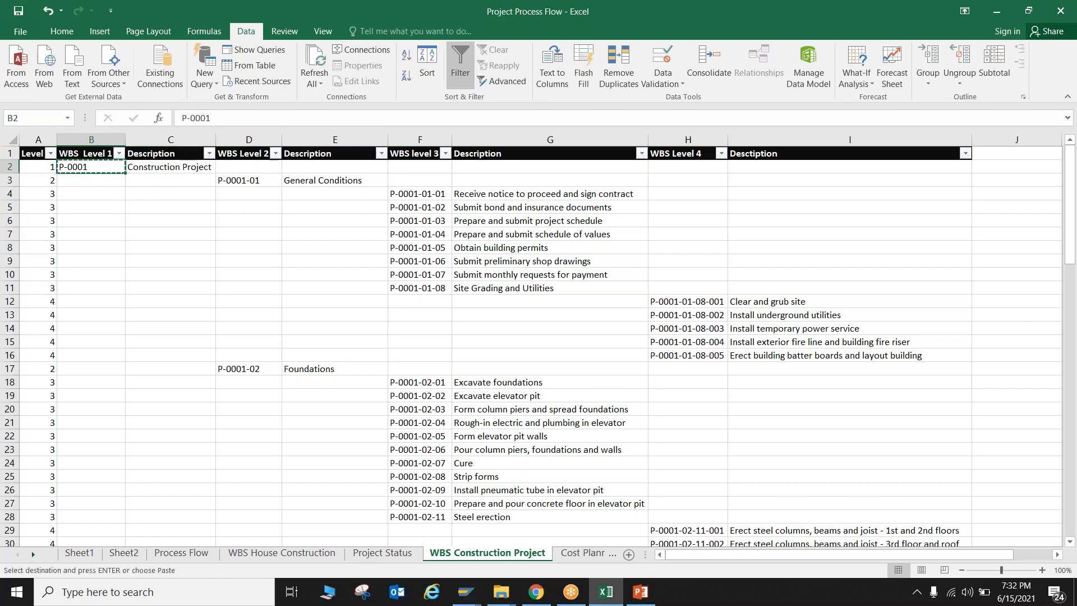
pyautogui.hotkey('alt', 'Tab')
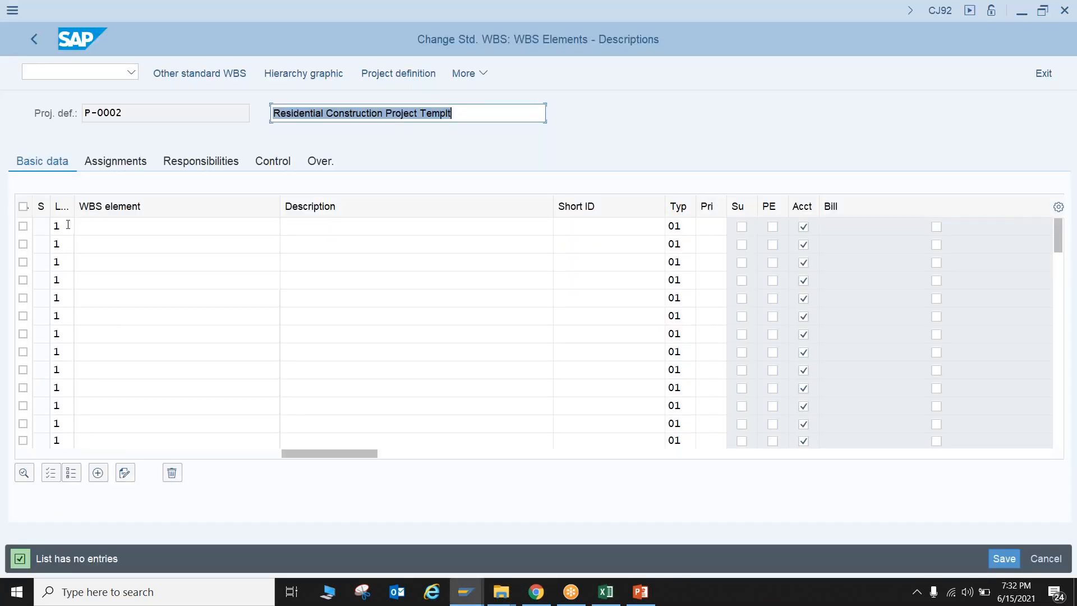
pyautogui.click(102, 224)
pyautogui.hotkey('ctrl', 'v')
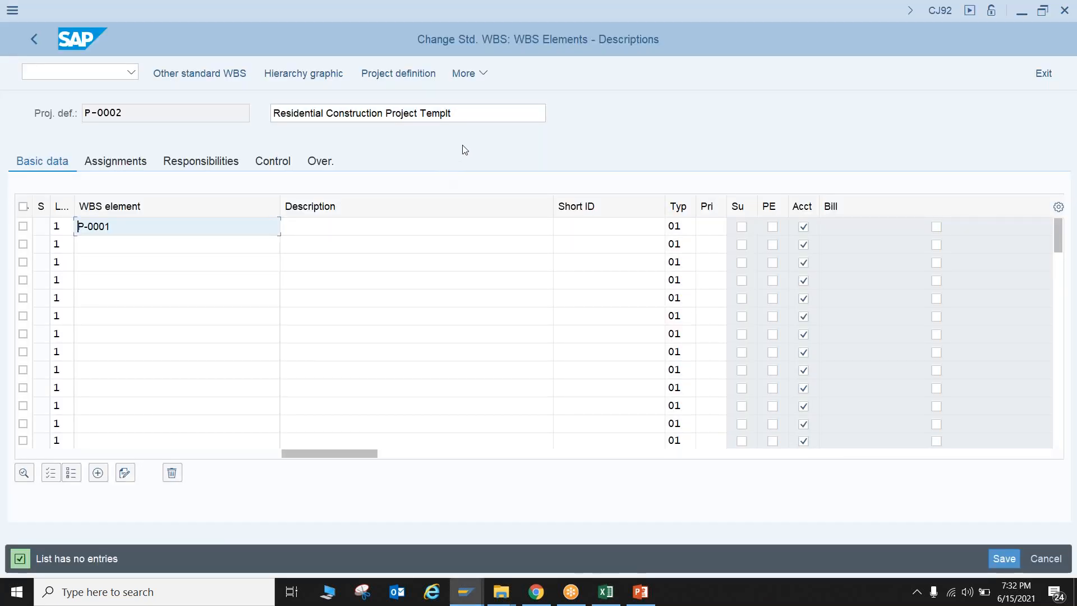
# Copy the project definition's description "Residential Construction Project Templt" into the first WBS element's description and submit the row
pyautogui.moveTo(483, 116); pyautogui.dragTo(305, 114)
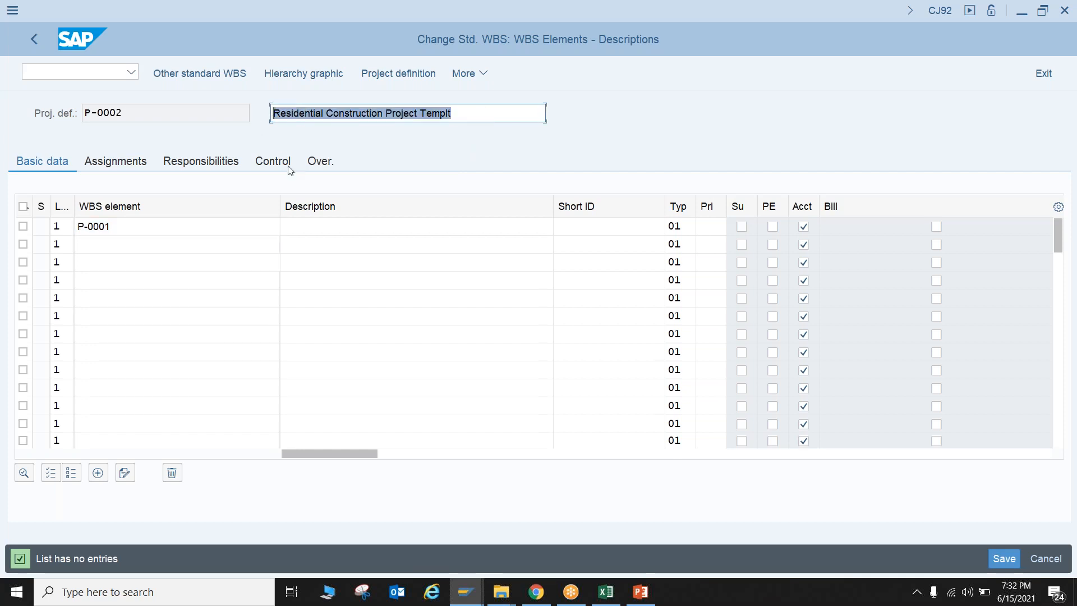
pyautogui.click(305, 226)
pyautogui.hotkey('ctrl', 'v')
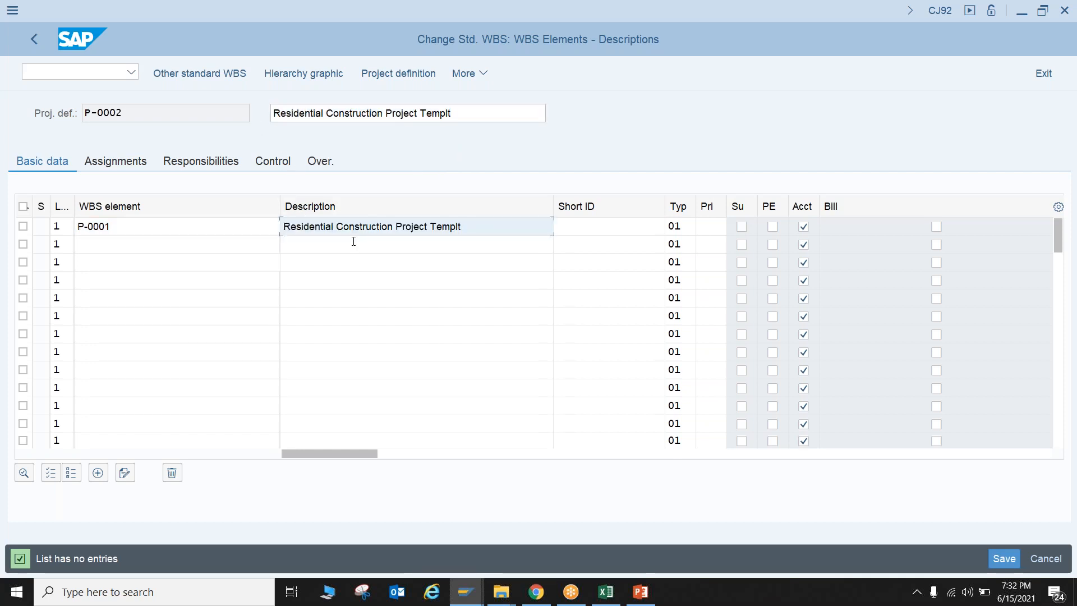
pyautogui.press('Return')
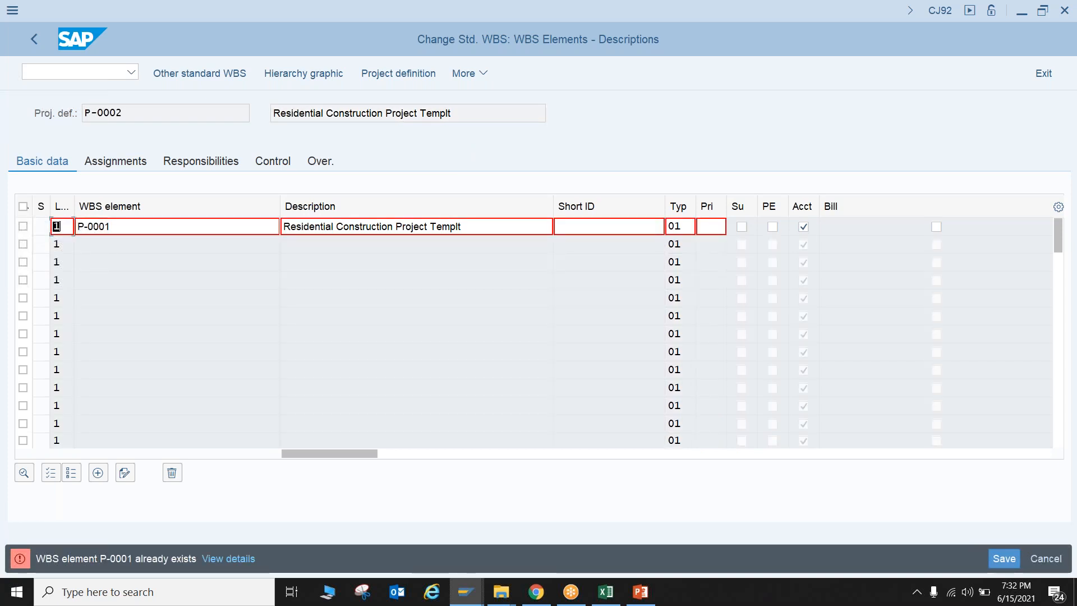
# Change the ID of the level 1 WBS element to P-0002 and submit it
pyautogui.click(131, 224)
pyautogui.press('BackSpace')
pyautogui.write('2')
pyautogui.press('Return')
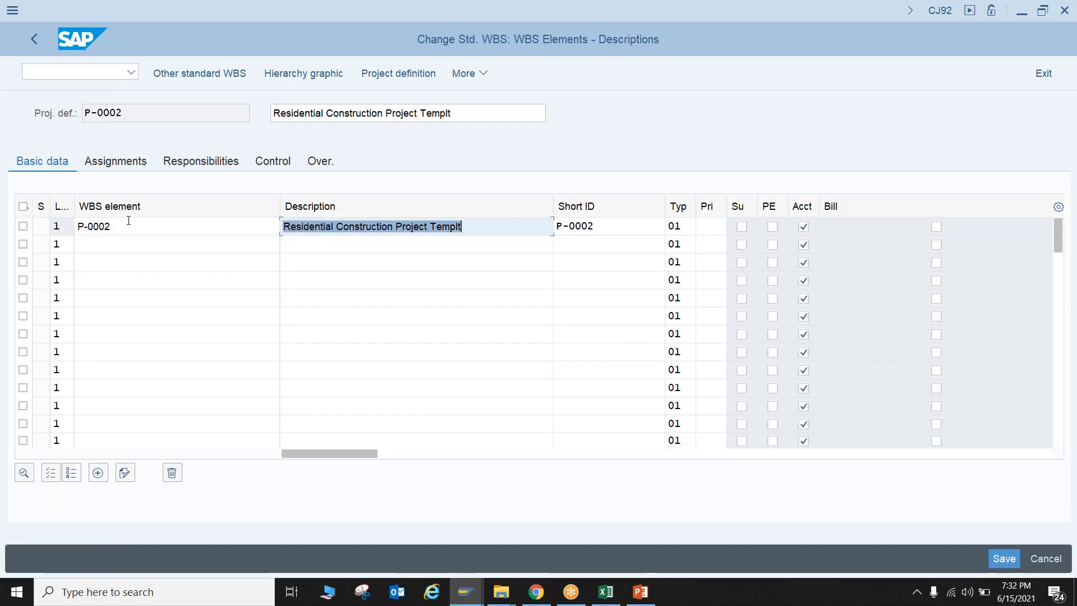
# Replace every P-0001 with P-0002 across the WBS Construction Project sheet in Excel
pyautogui.hotkey('alt', 'Tab')
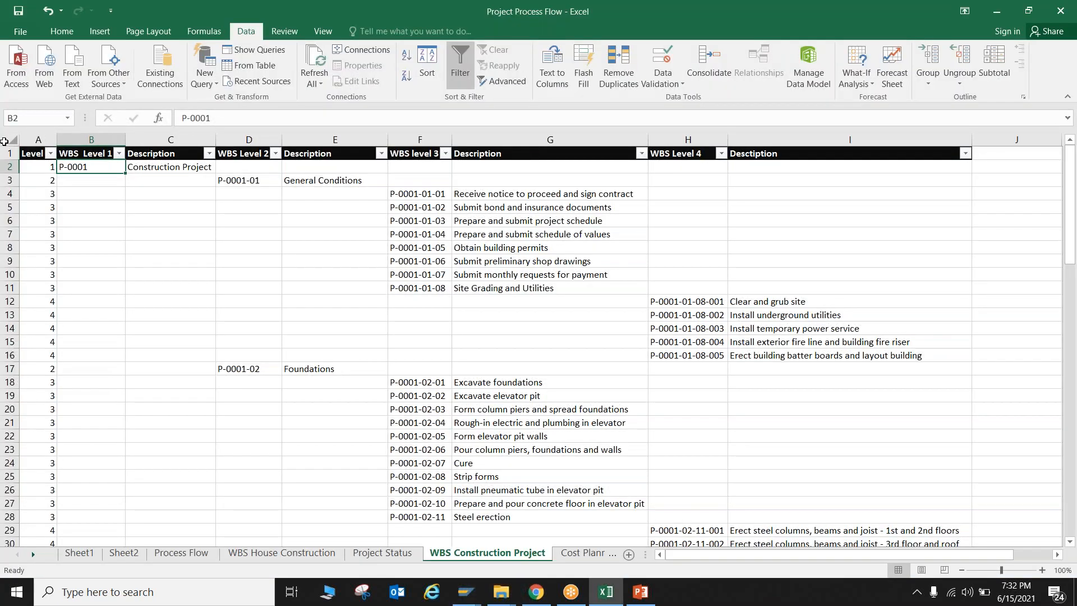
pyautogui.click(7, 140)
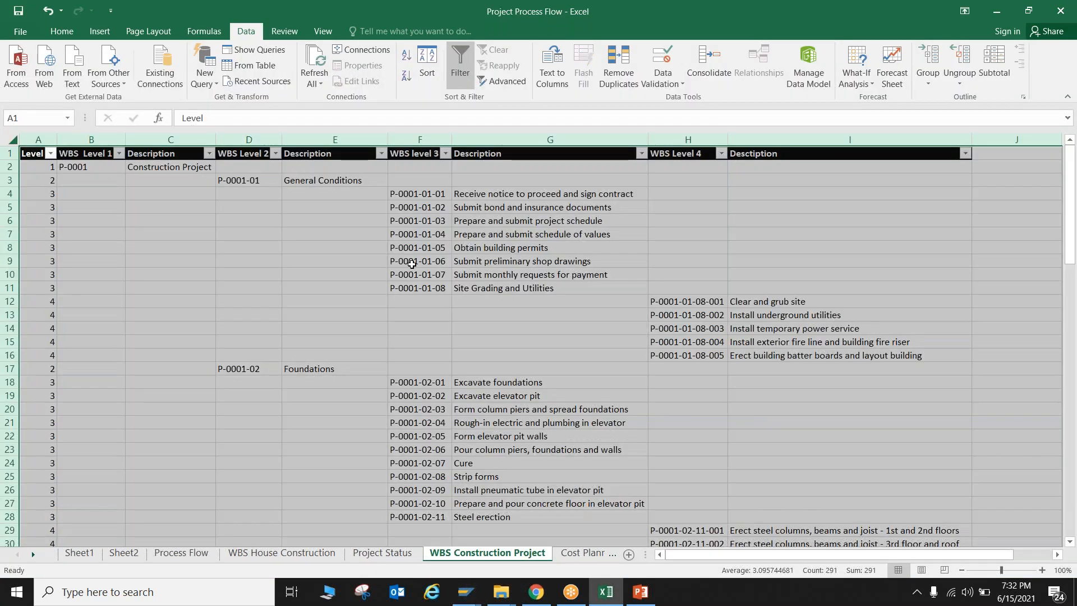
pyautogui.hotkey('ctrl', 'f')
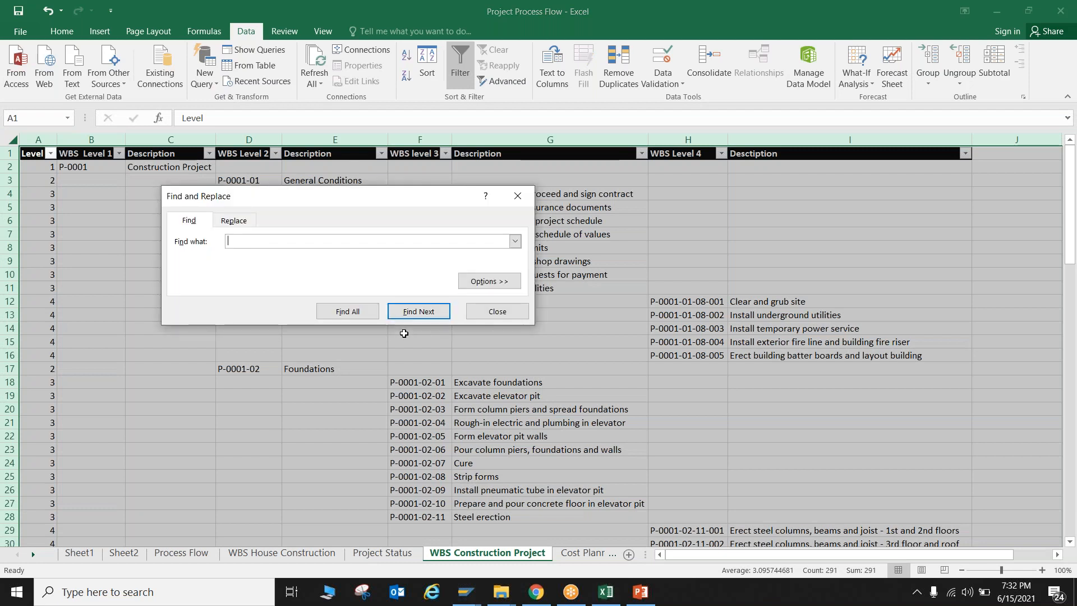
pyautogui.click(234, 220)
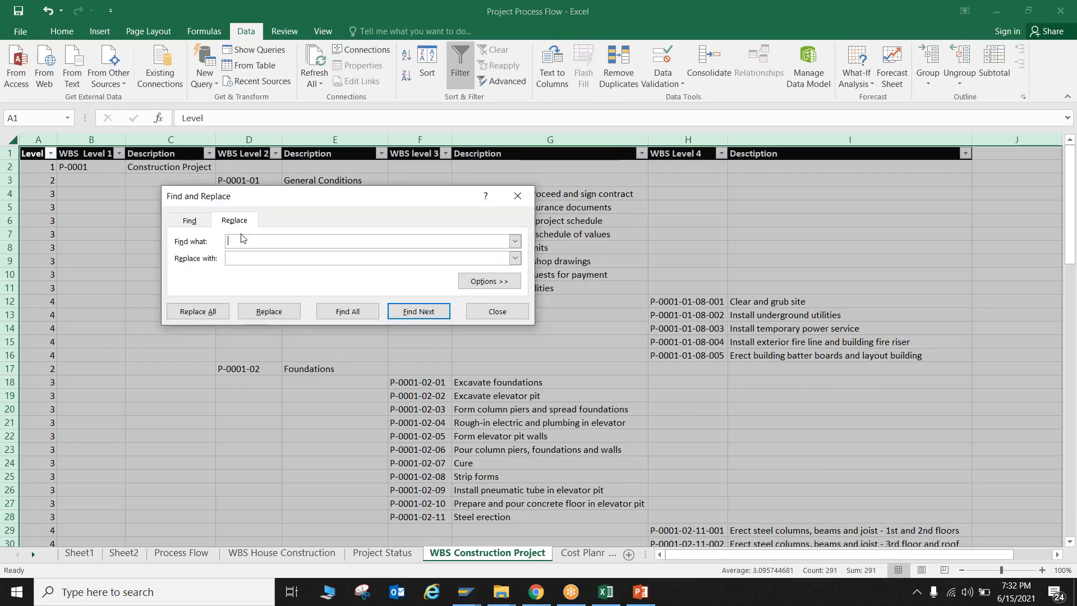
pyautogui.write('P-0001')
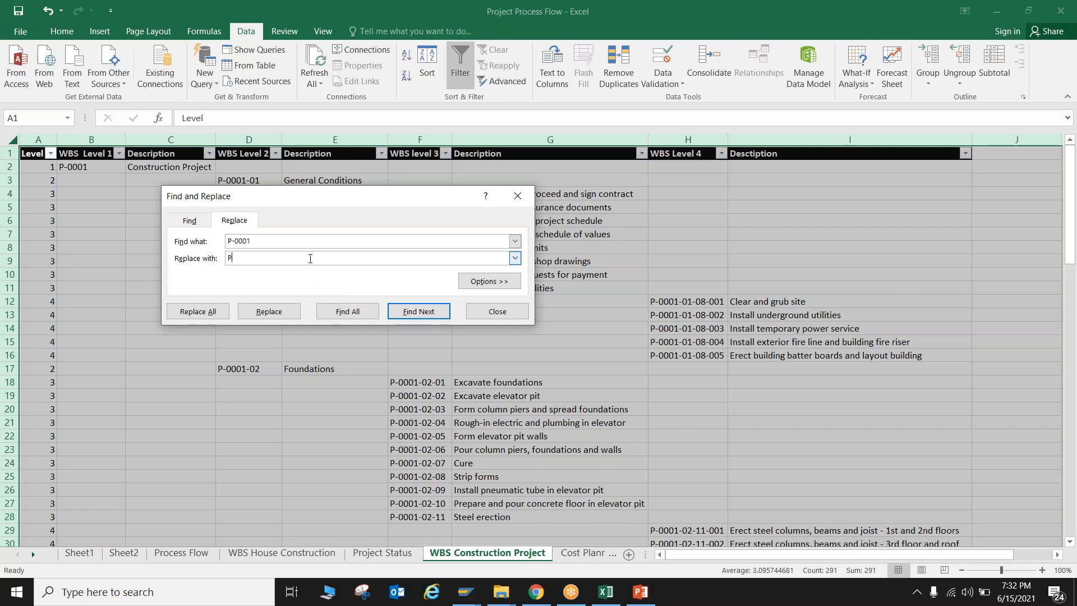
pyautogui.click(310, 258)
pyautogui.write('P-0002')
pyautogui.click(206, 313)
pyautogui.click(545, 338)
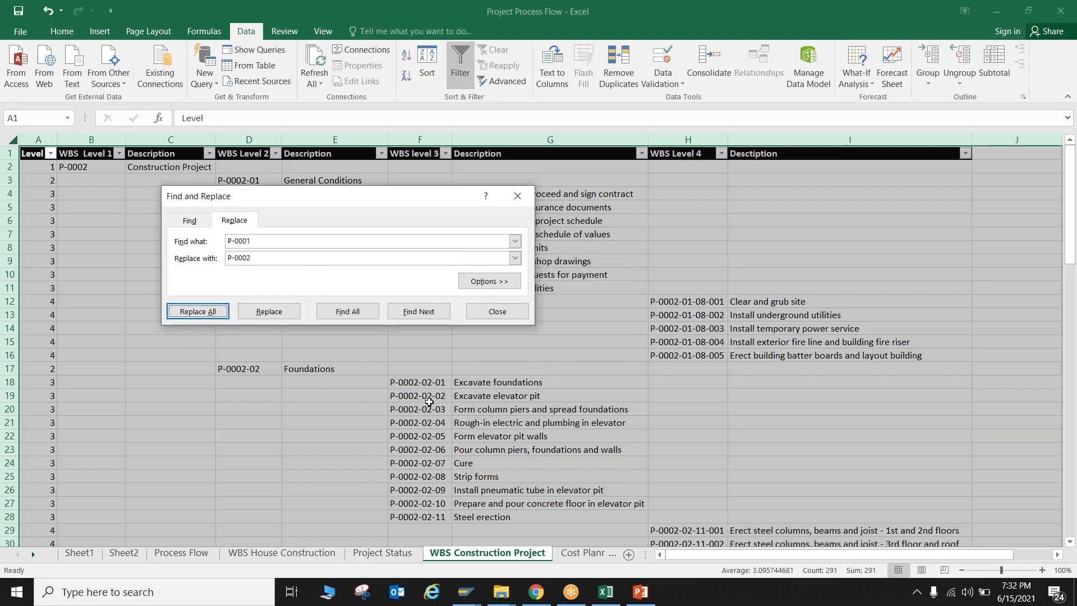
pyautogui.click(517, 196)
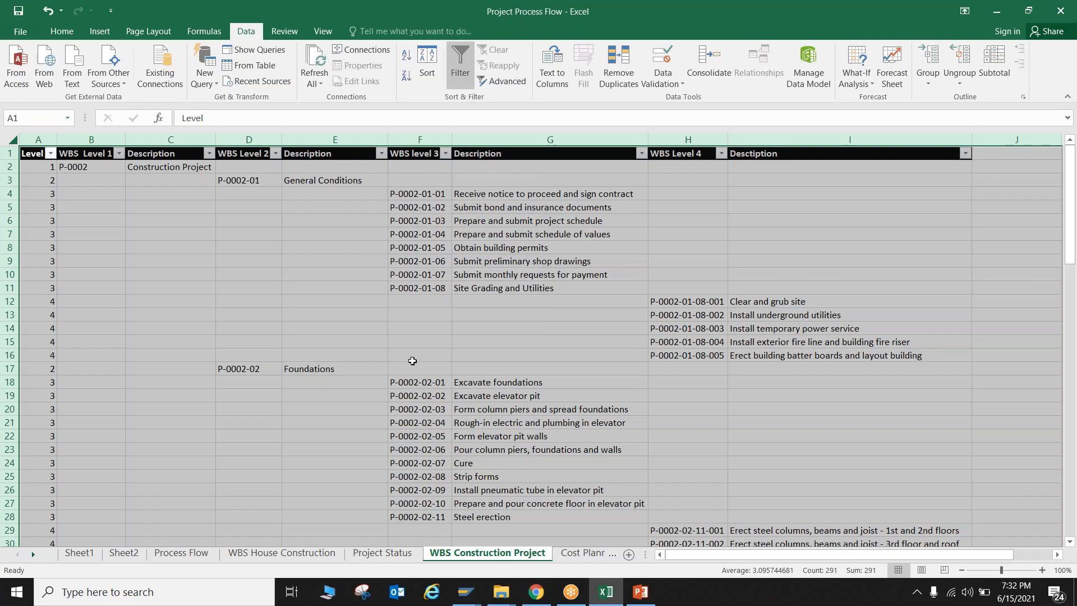
# Filter the Level column to show only the level 2 rows
pyautogui.click(52, 154)
pyautogui.click(37, 288)
pyautogui.click(37, 311)
pyautogui.click(87, 397)
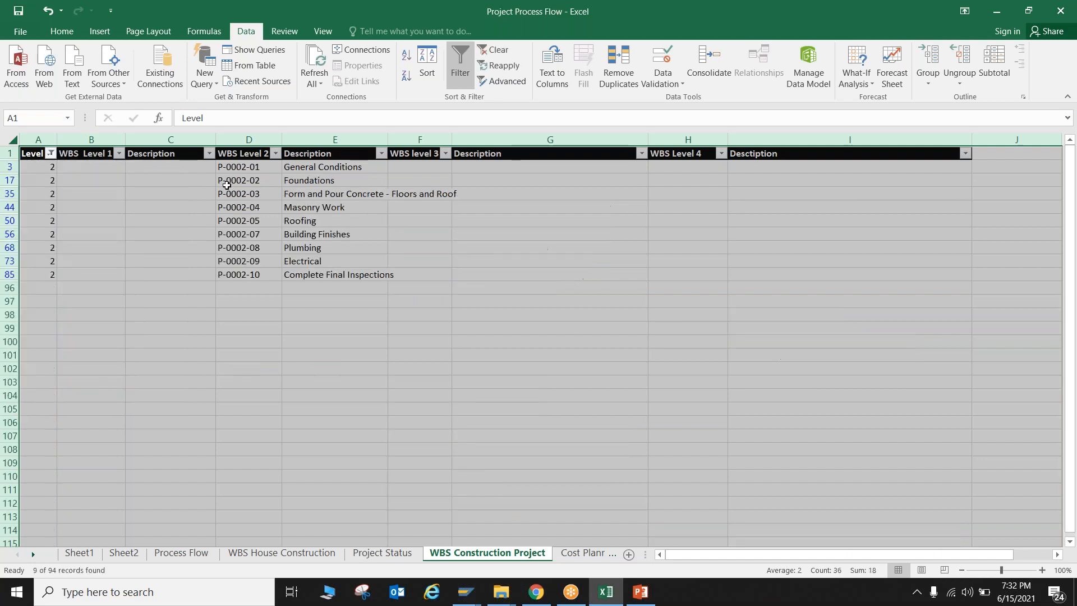
pyautogui.moveTo(235, 168); pyautogui.dragTo(313, 269)
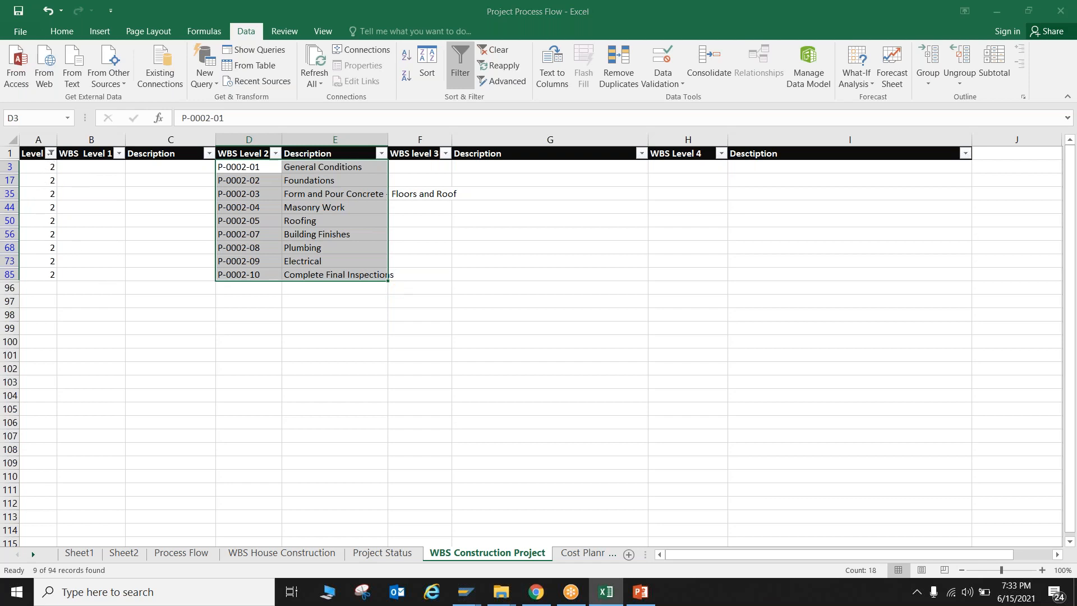
pyautogui.hotkey('alt', 'Tab')
pyautogui.hotkey('alt', 'Tab')
# Copy the filtered level 2 values from Excel into SAP's level column, starting in the row below P-0002
pyautogui.moveTo(48, 167); pyautogui.dragTo(46, 270)
pyautogui.hotkey('ctrl', 'c')
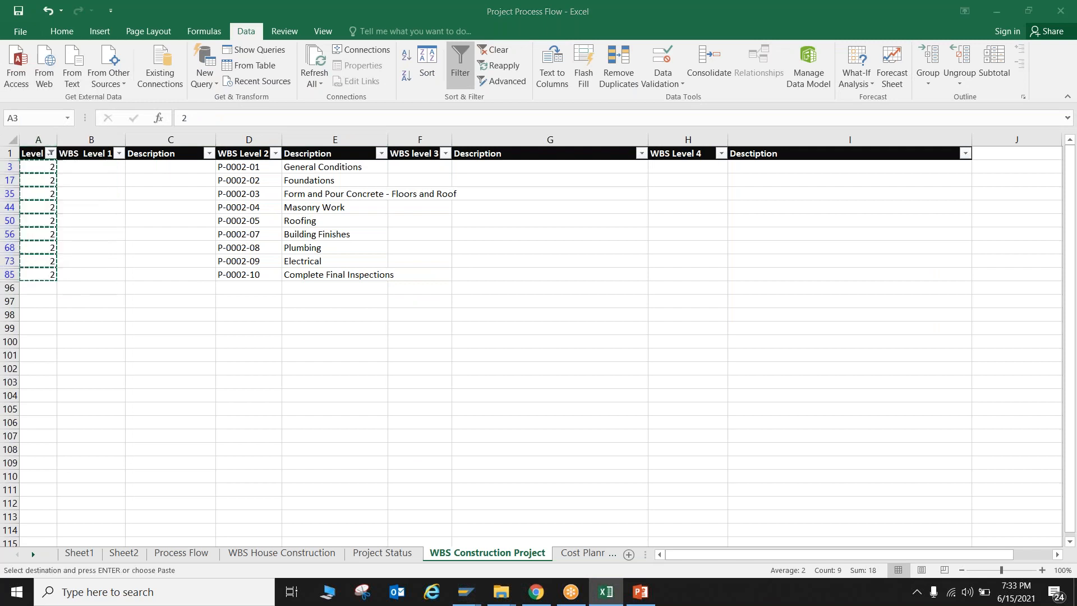
pyautogui.hotkey('alt', 'Tab')
pyautogui.click(54, 243)
pyautogui.hotkey('ctrl', 'v')
# Copy the level 2 codes P-0002-01 to P-0002-10 from Excel into the WBS element column in SAP, starting below P-0002
pyautogui.hotkey('alt', 'Tab')
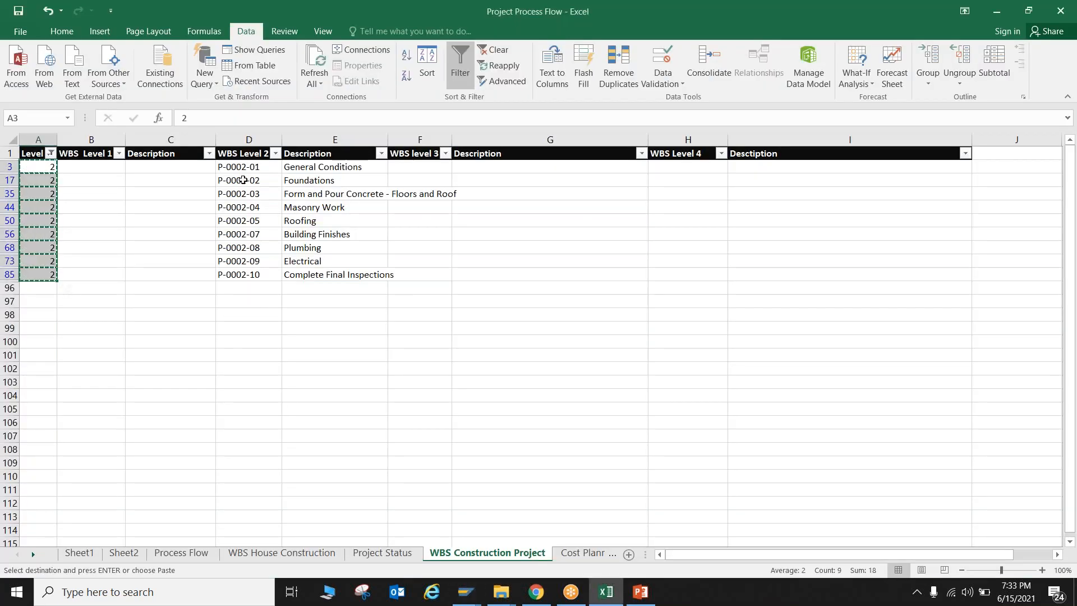
pyautogui.moveTo(242, 167); pyautogui.dragTo(246, 276)
pyautogui.hotkey('ctrl', 'c')
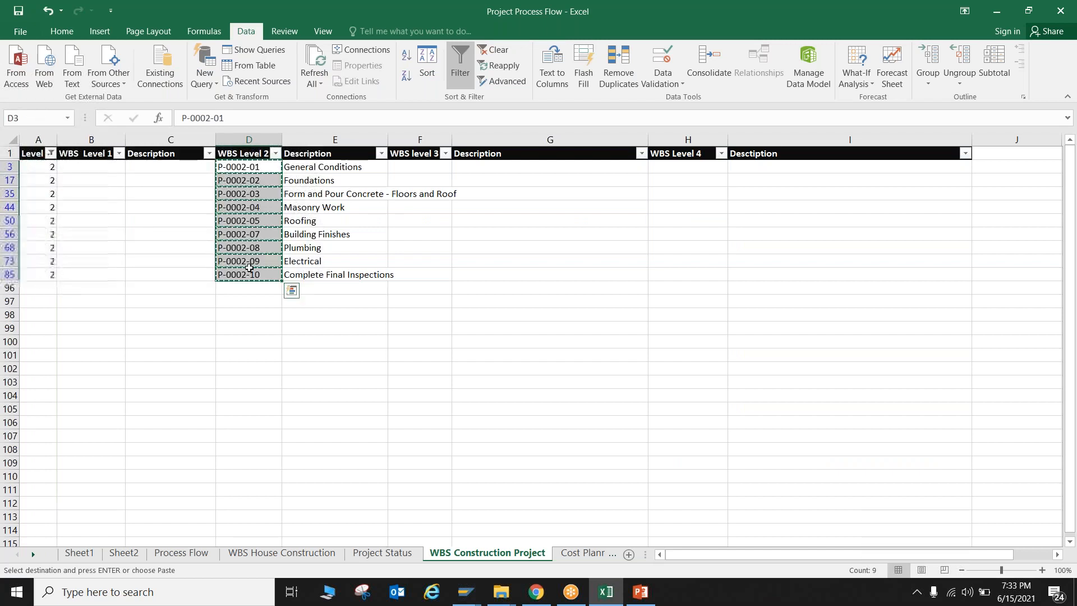
pyautogui.hotkey('alt', 'Tab')
pyautogui.click(112, 244)
pyautogui.hotkey('ctrl', 'v')
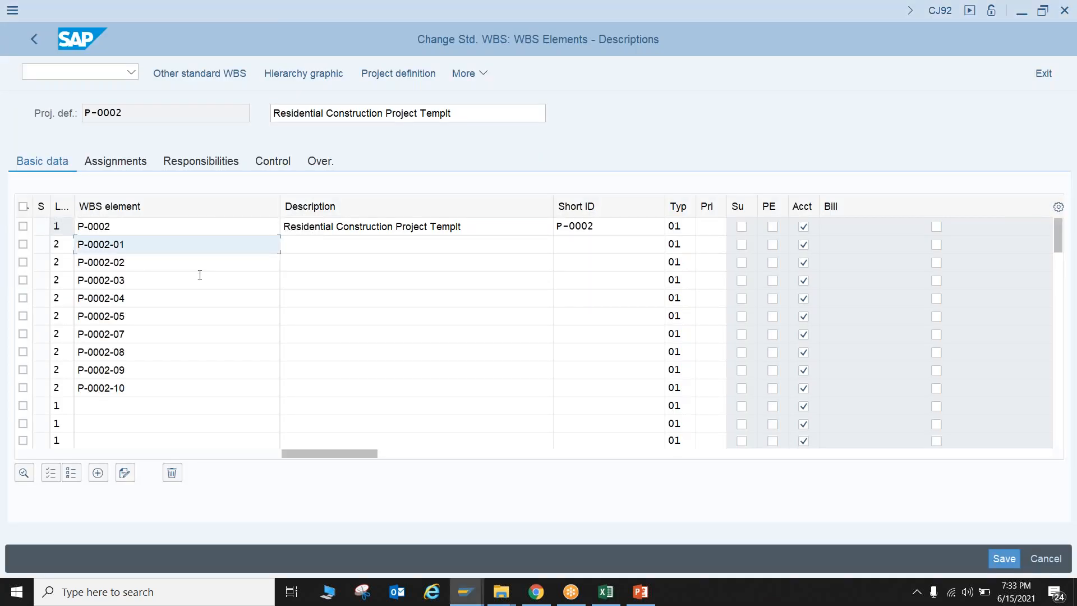
# Copy the level 2 descriptions, General Conditions to Complete Final Inspections, from Excel into SAP beside their codes and submit the rows
pyautogui.hotkey('alt', 'Tab')
pyautogui.moveTo(317, 166); pyautogui.dragTo(317, 274)
pyautogui.hotkey('ctrl', 'c')
pyautogui.hotkey('alt', 'Tab')
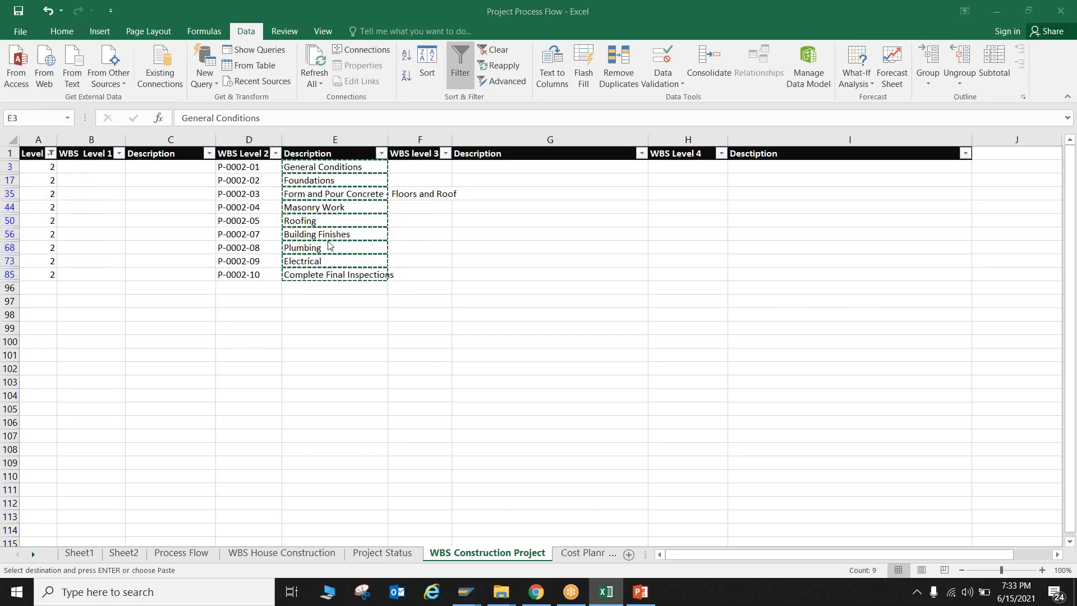
pyautogui.click(329, 245)
pyautogui.hotkey('ctrl', 'v')
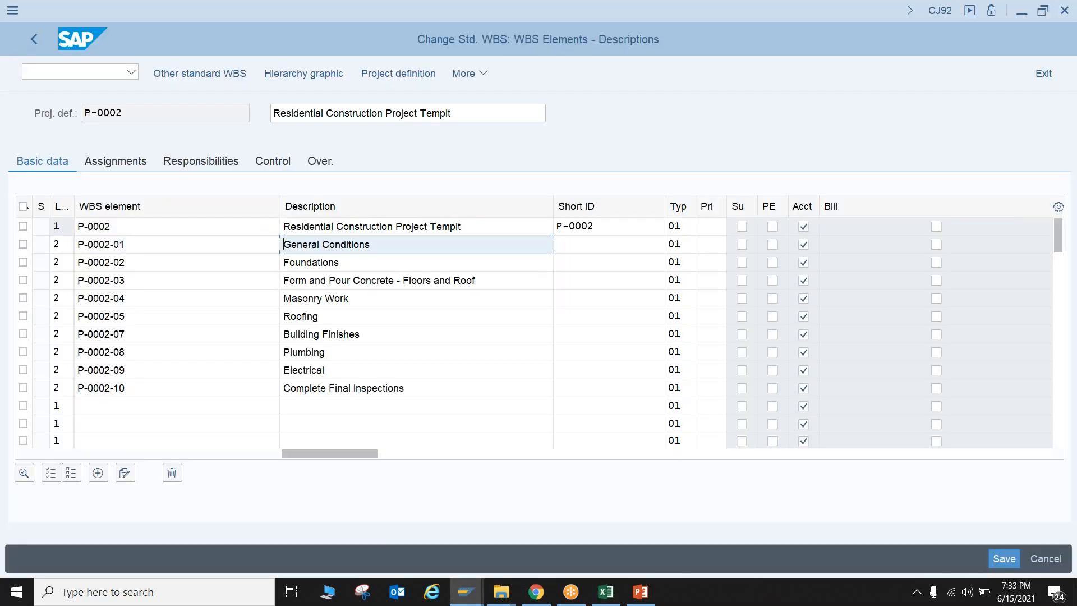
pyautogui.press('Return')
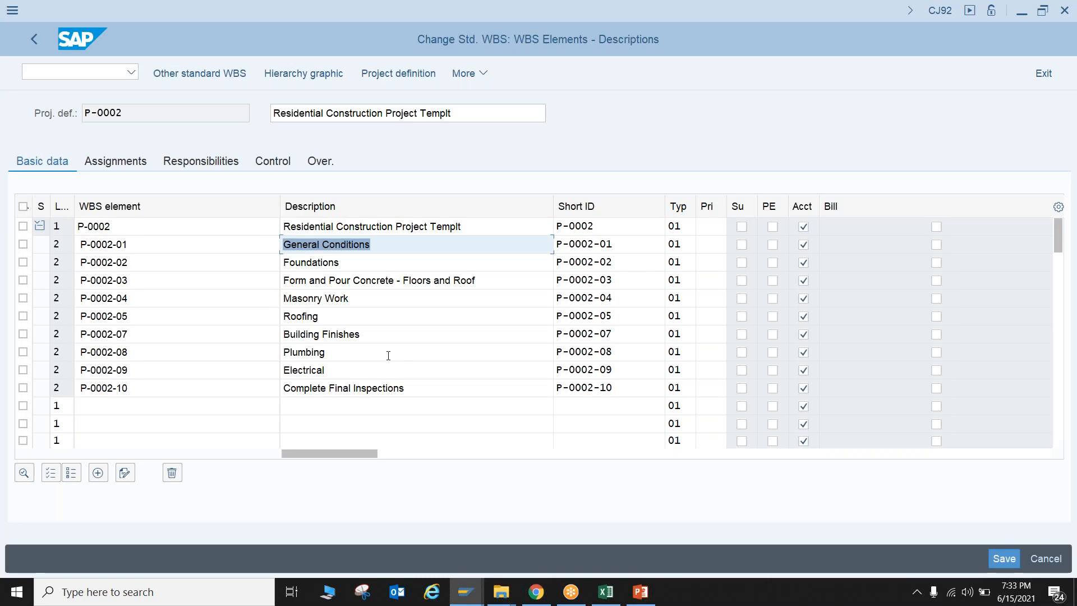
# Switch to Excel and filter the Level column to show only the level 3 rows
pyautogui.hotkey('alt', 'Tab')
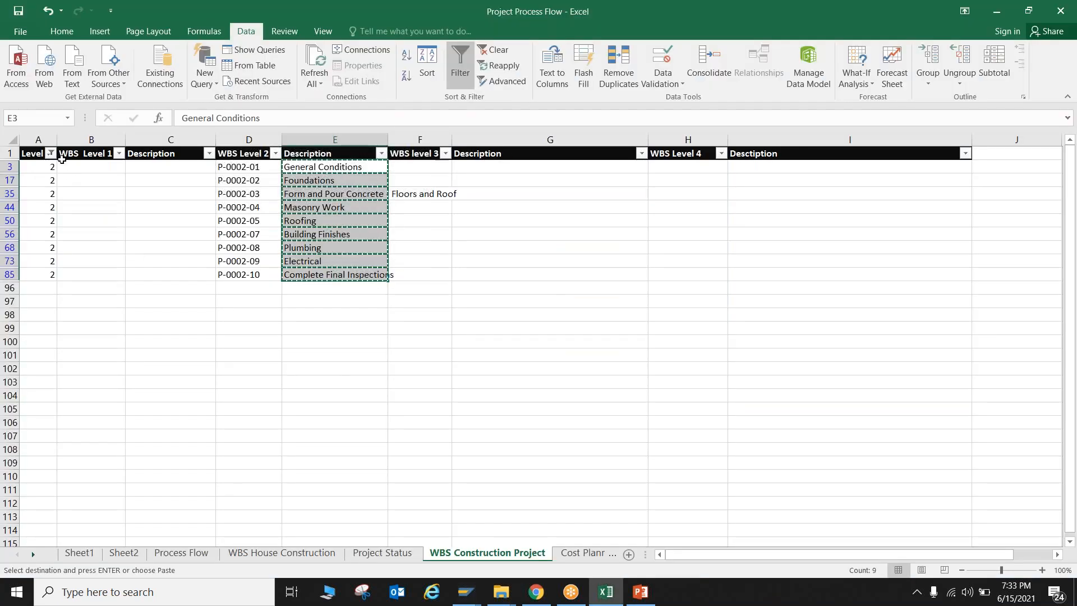
pyautogui.click(51, 153)
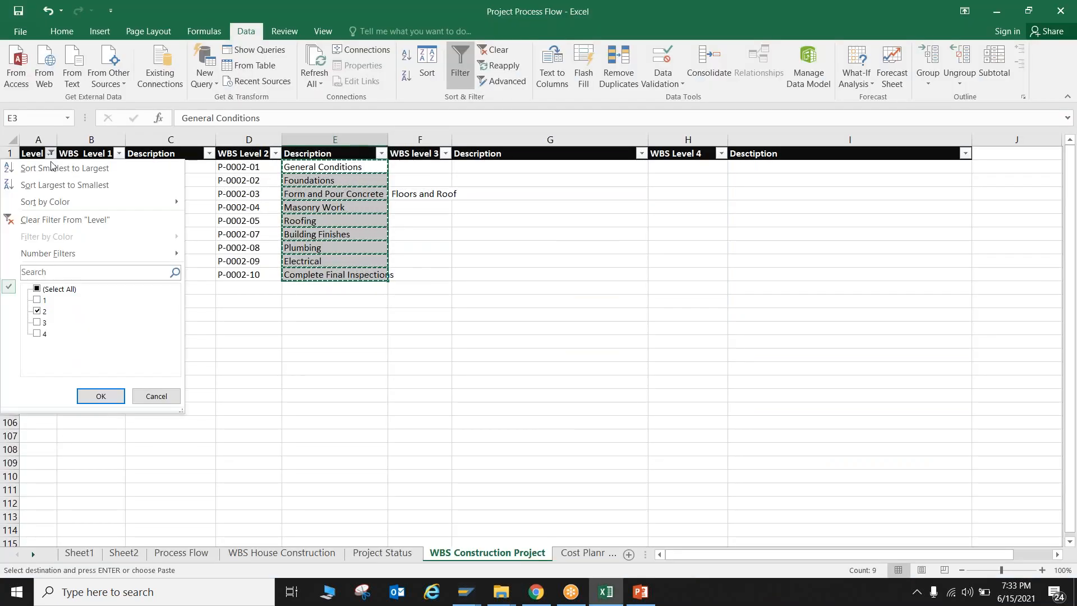
pyautogui.click(46, 292)
pyautogui.click(46, 291)
pyautogui.click(42, 323)
pyautogui.click(101, 396)
pyautogui.press('Escape')
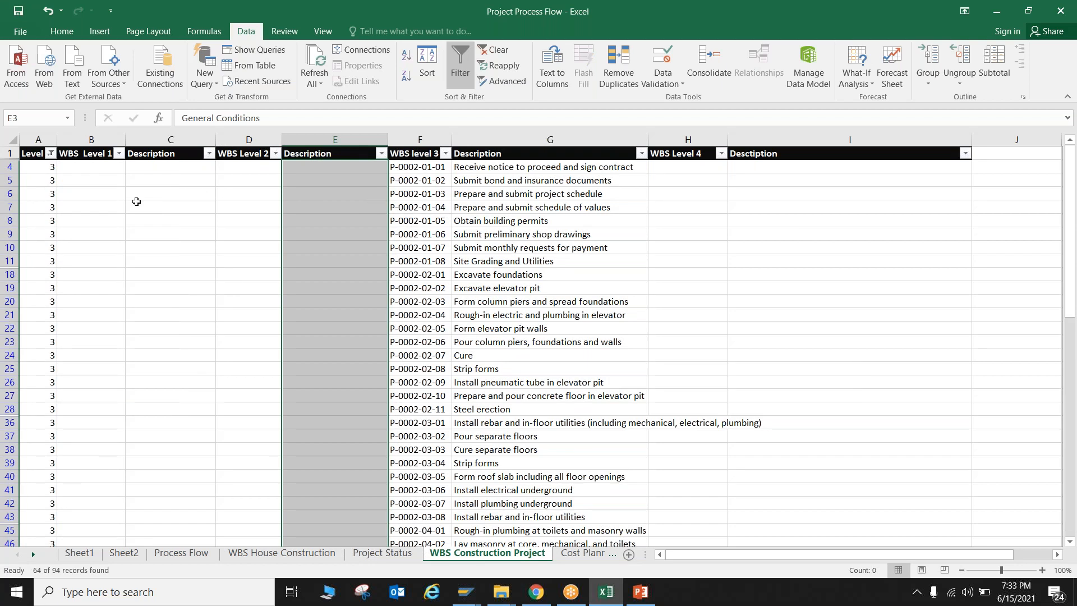
# Remove the filter from the sheet and select the first level 3 code, P-0002-01-01, under General Conditions
pyautogui.click(13, 143)
pyautogui.click(463, 74)
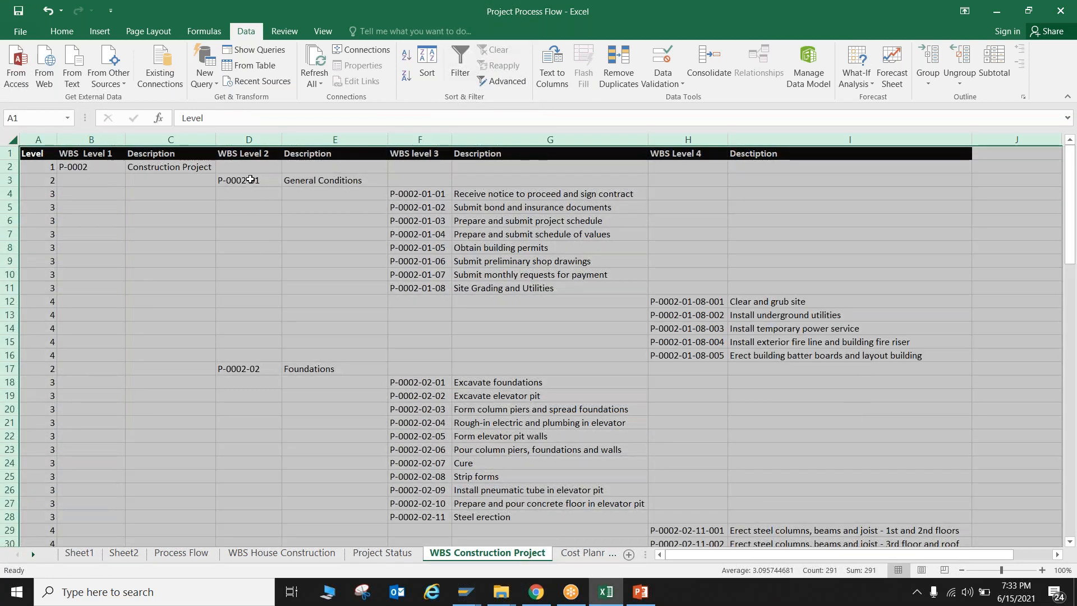
pyautogui.click(251, 179)
pyautogui.click(418, 194)
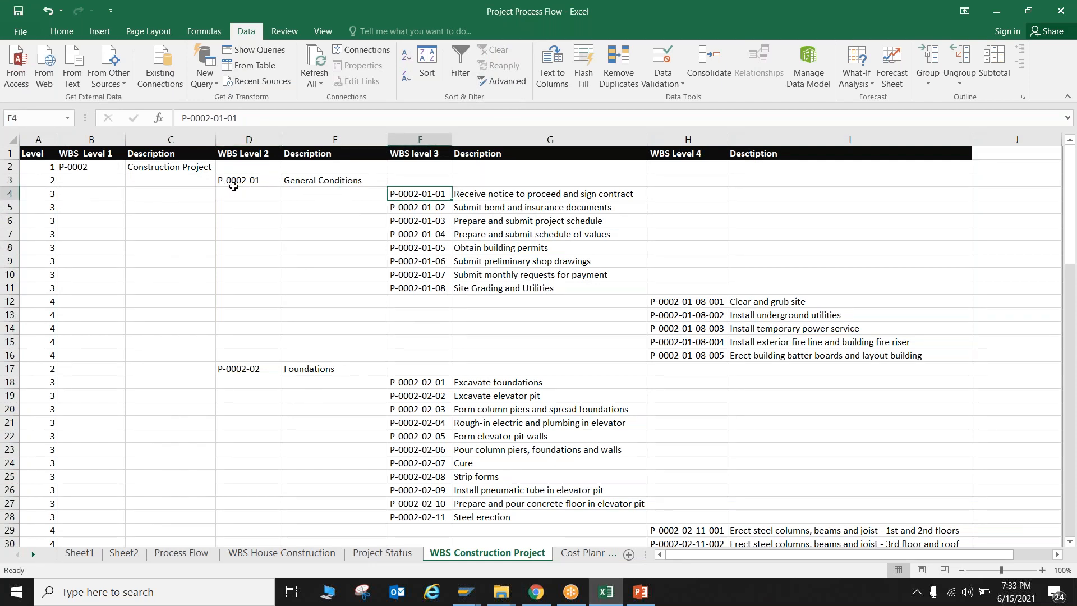
# Switch to SAP and insert blank WBS element rows between General Conditions (P-0002-01) and Foundations (P-0002-02)
pyautogui.hotkey('alt', 'Tab')
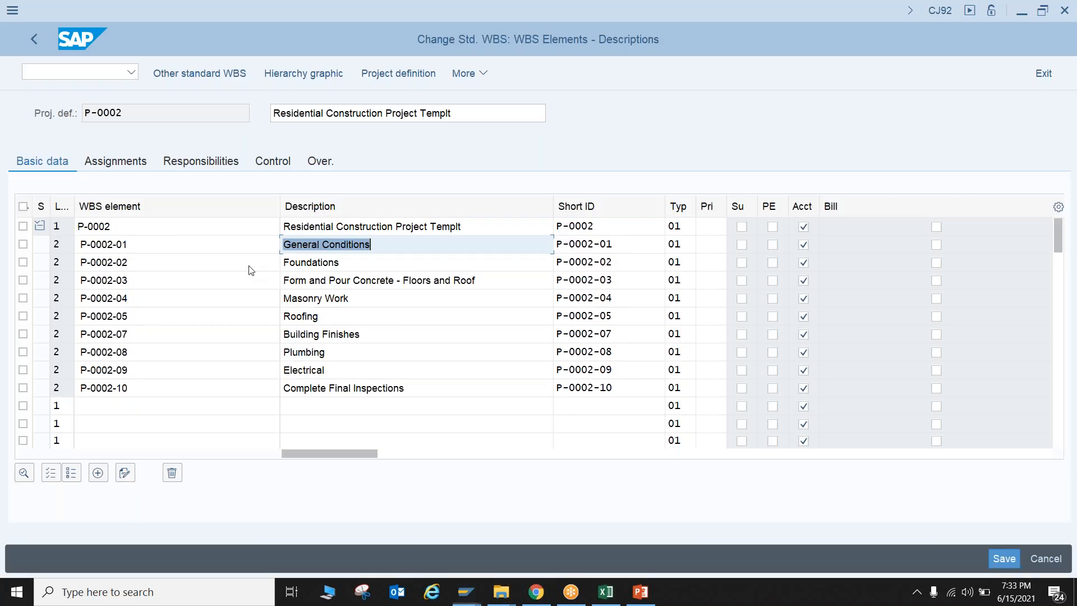
pyautogui.click(23, 262)
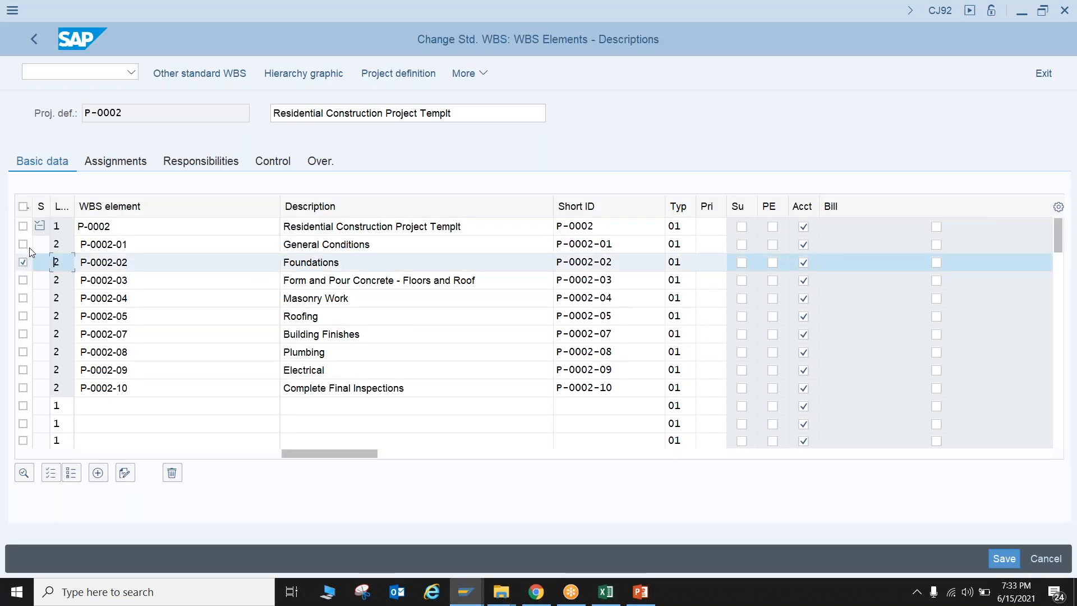
pyautogui.click(97, 474)
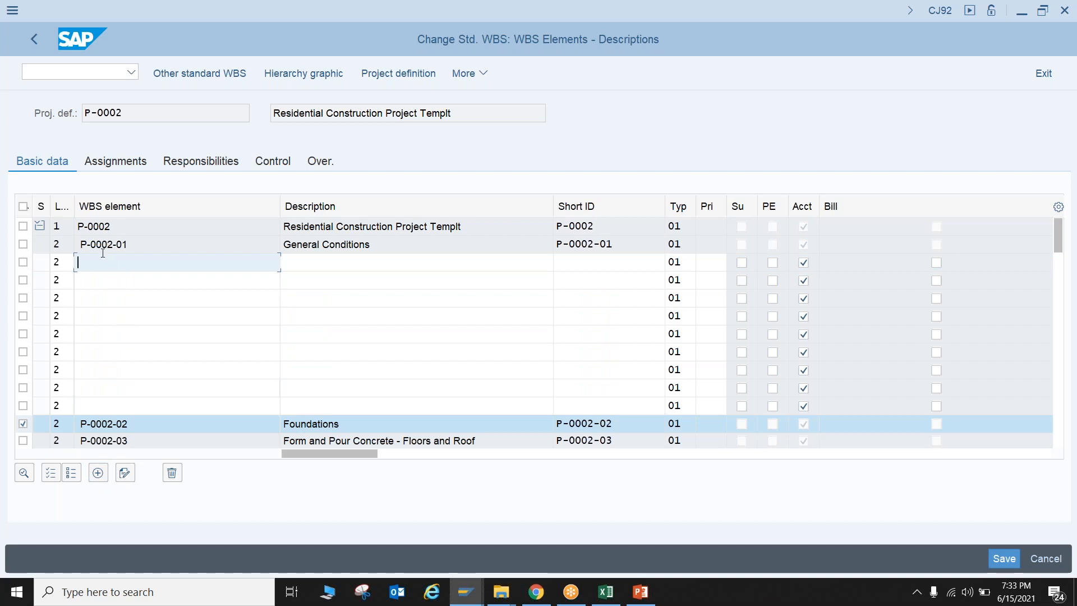
# Copy the eight level 3 values under General Conditions from Excel into the level cells of SAP's blank rows
pyautogui.hotkey('alt', 'Tab')
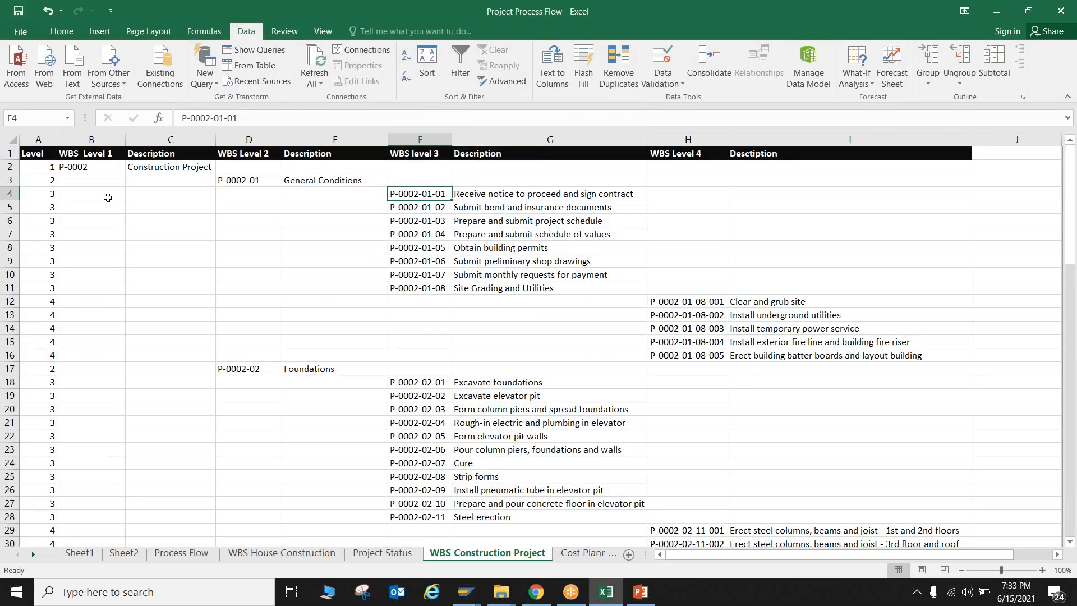
pyautogui.moveTo(47, 194); pyautogui.dragTo(49, 287)
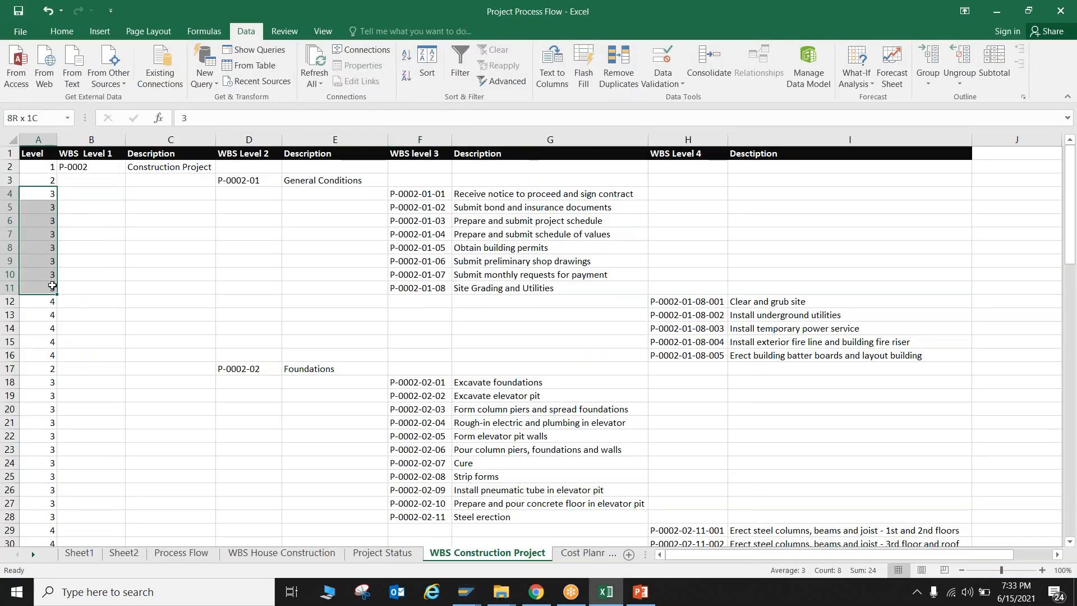
pyautogui.hotkey('ctrl', 'c')
pyautogui.hotkey('alt', 'Tab')
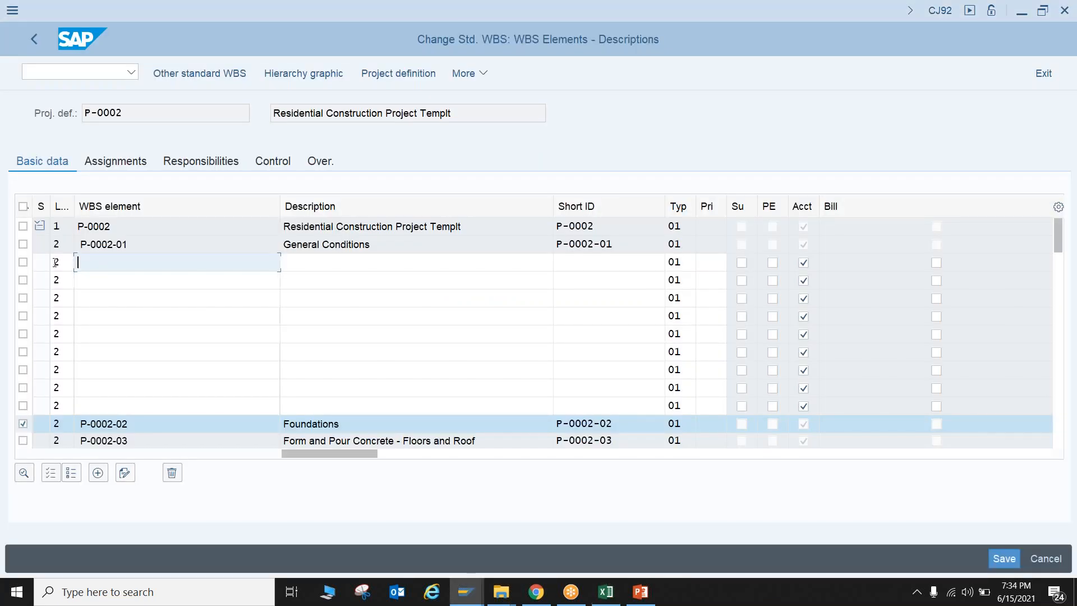
pyautogui.click(62, 262)
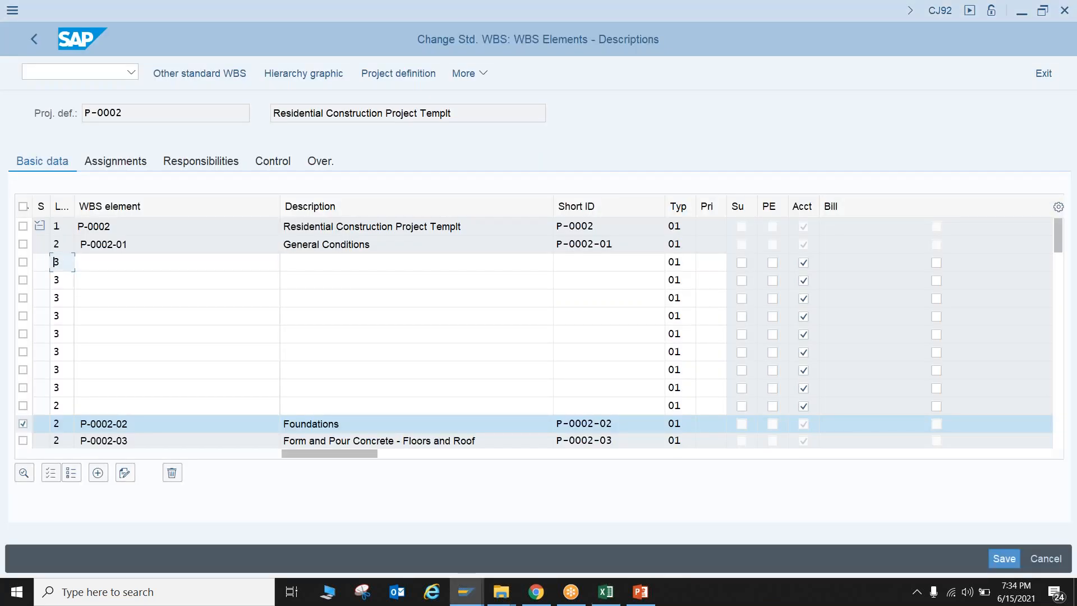
# Copy the level 3 codes P-0002-01-01 to P-0002-01-08 from Excel into the WBS element cells of the SAP rows
pyautogui.hotkey('alt', 'Tab')
pyautogui.moveTo(419, 194); pyautogui.dragTo(419, 287)
pyautogui.hotkey('ctrl', 'c')
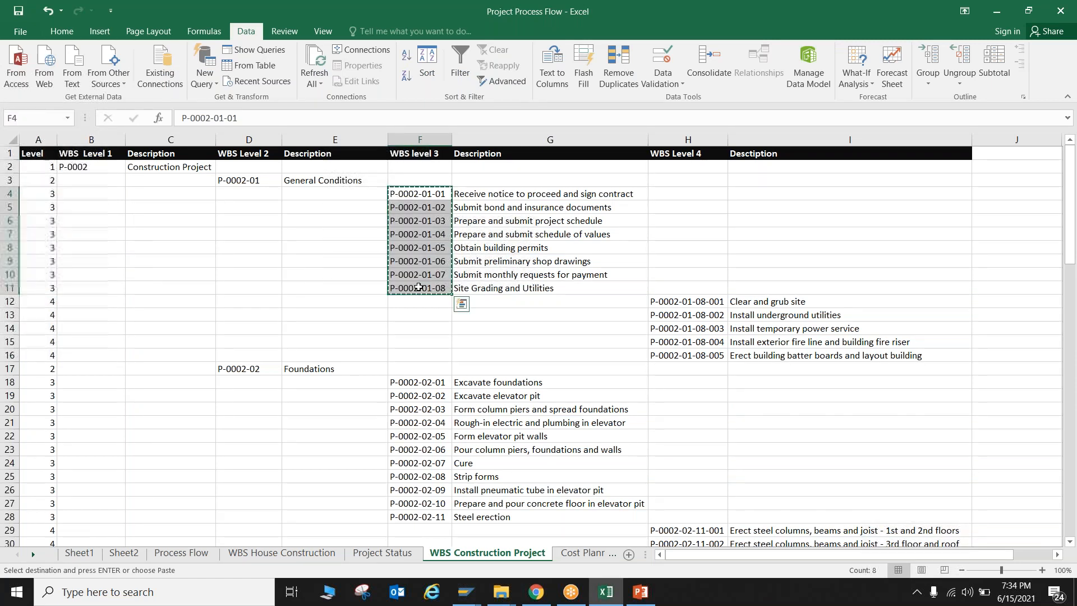
pyautogui.hotkey('alt', 'Tab')
pyautogui.click(128, 257)
pyautogui.hotkey('ctrl', 'v')
# Copy the level 3 descriptions, from Receive notice to proceed to Site Grading and Utilities, from Excel into SAP beside their codes
pyautogui.hotkey('alt', 'Tab')
pyautogui.moveTo(515, 196); pyautogui.dragTo(514, 288)
pyautogui.hotkey('ctrl', 'c')
pyautogui.hotkey('alt', 'Tab')
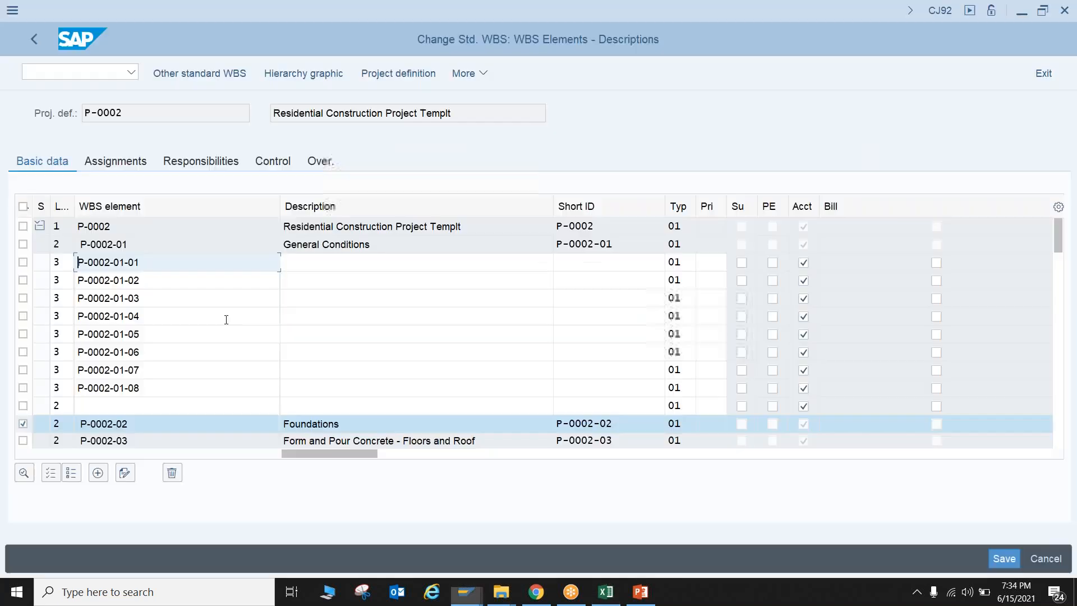
pyautogui.click(310, 261)
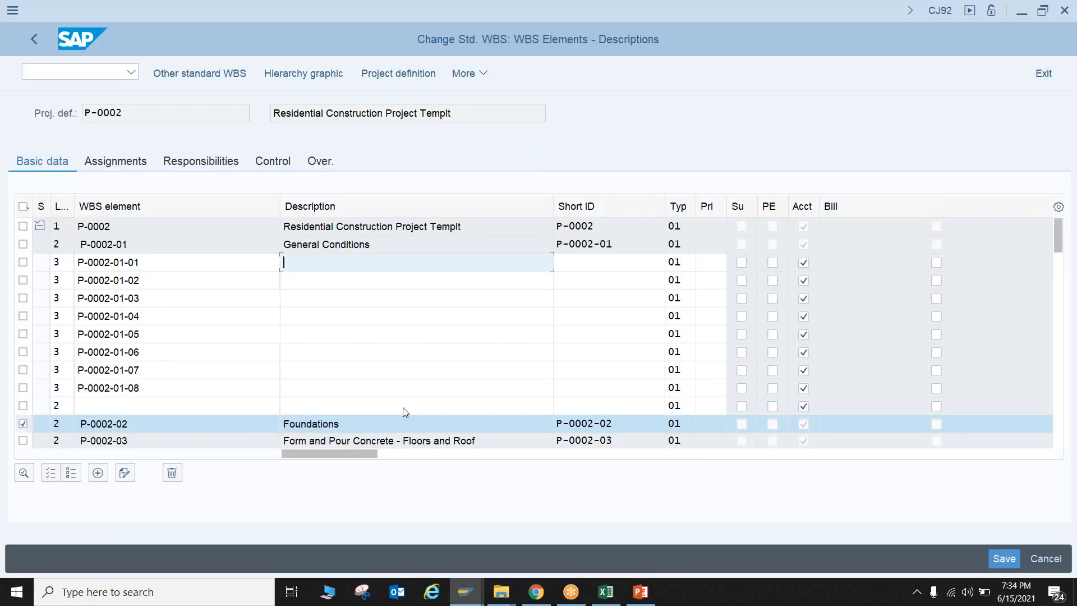
pyautogui.hotkey('ctrl', 'v')
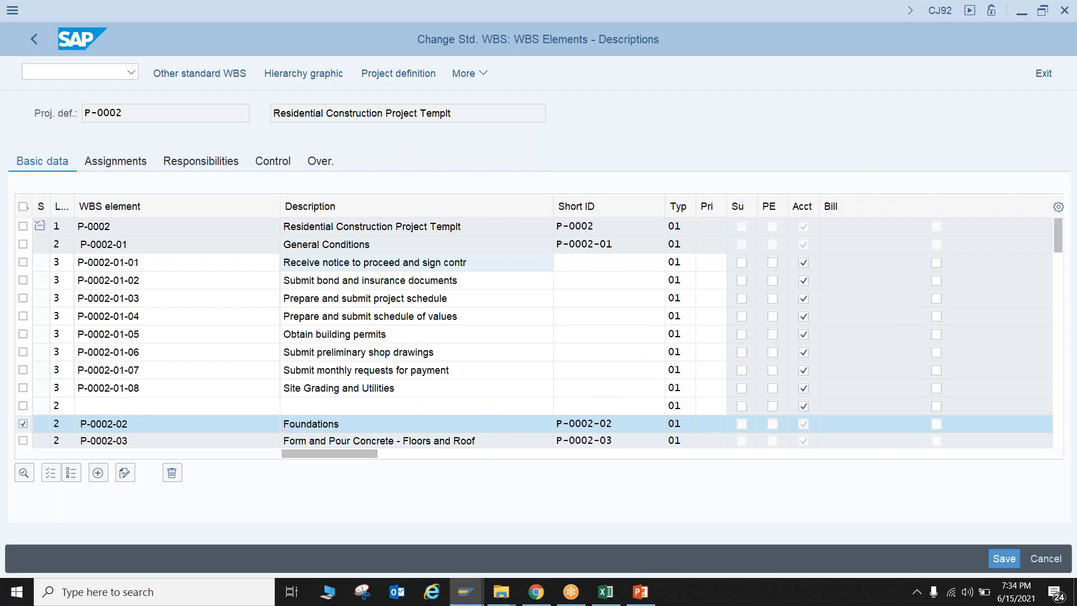
pyautogui.hotkey('alt', 'Tab')
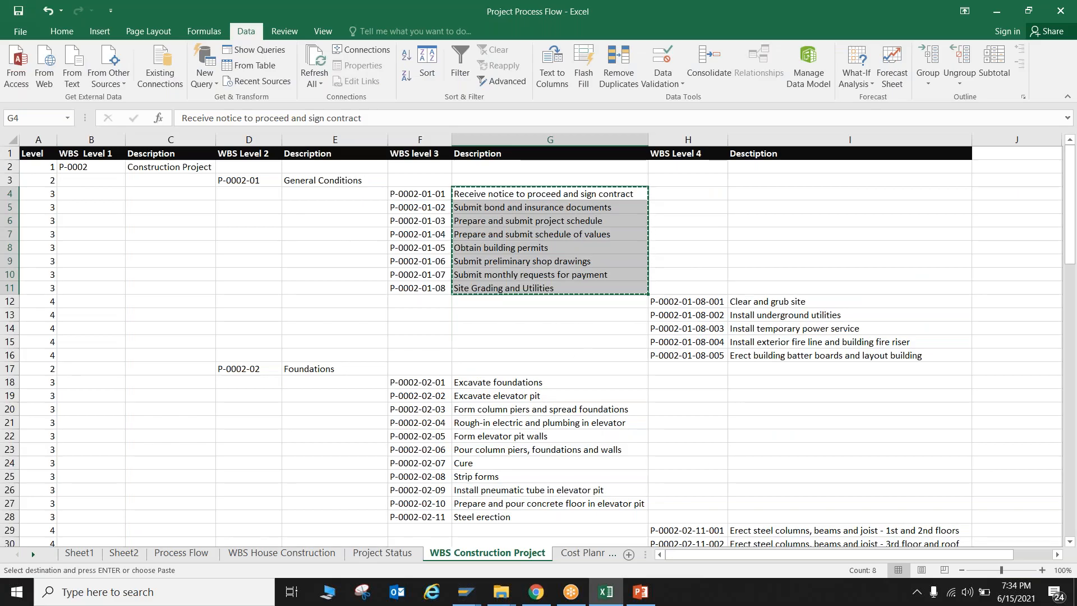
pyautogui.hotkey('alt', 'Tab')
pyautogui.click(61, 405)
pyautogui.write('2')
pyautogui.press('BackSpace')
pyautogui.write('4')
pyautogui.press('Tab')
pyautogui.hotkey('alt', 'Tab')
pyautogui.click(656, 301)
pyautogui.hotkey('ctrl', 'c')
pyautogui.hotkey('alt', 'Tab')
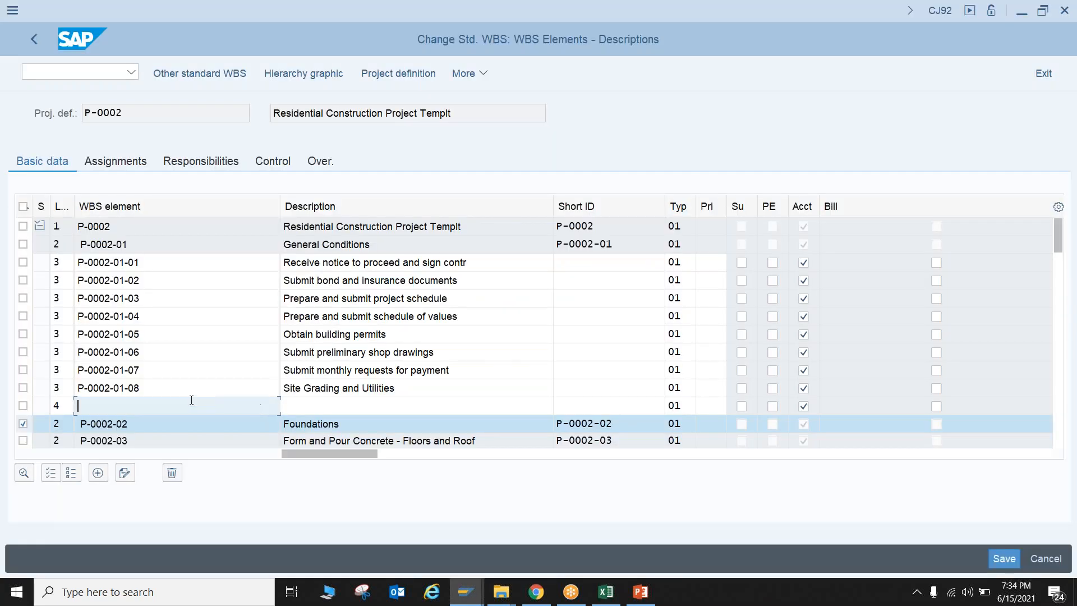
pyautogui.hotkey('ctrl', 'v')
pyautogui.hotkey('alt', 'Tab')
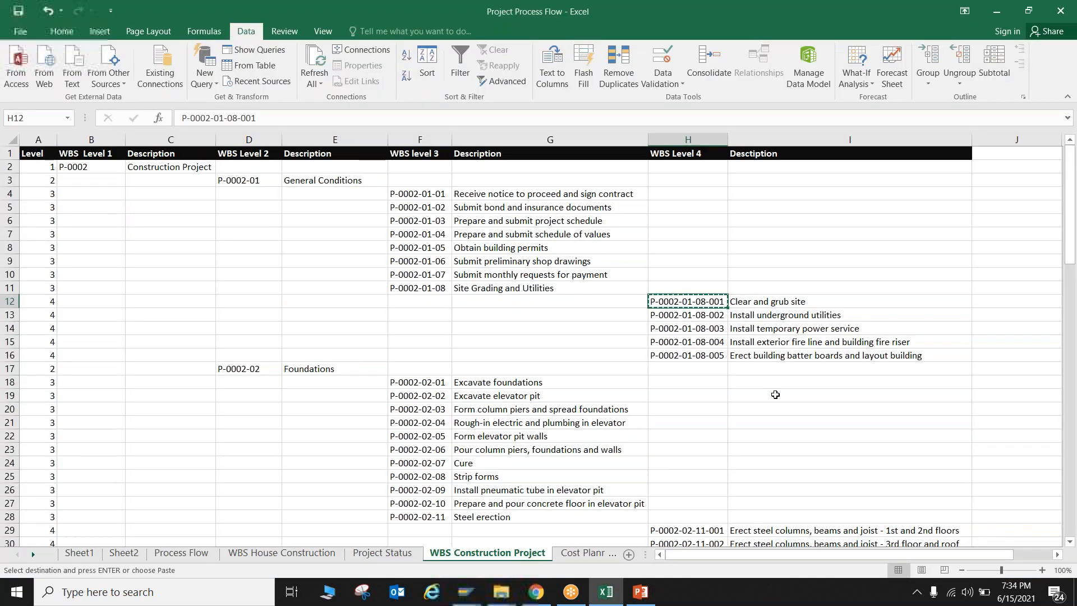
pyautogui.click(761, 303)
pyautogui.hotkey('ctrl', 'c')
pyautogui.hotkey('alt', 'Tab')
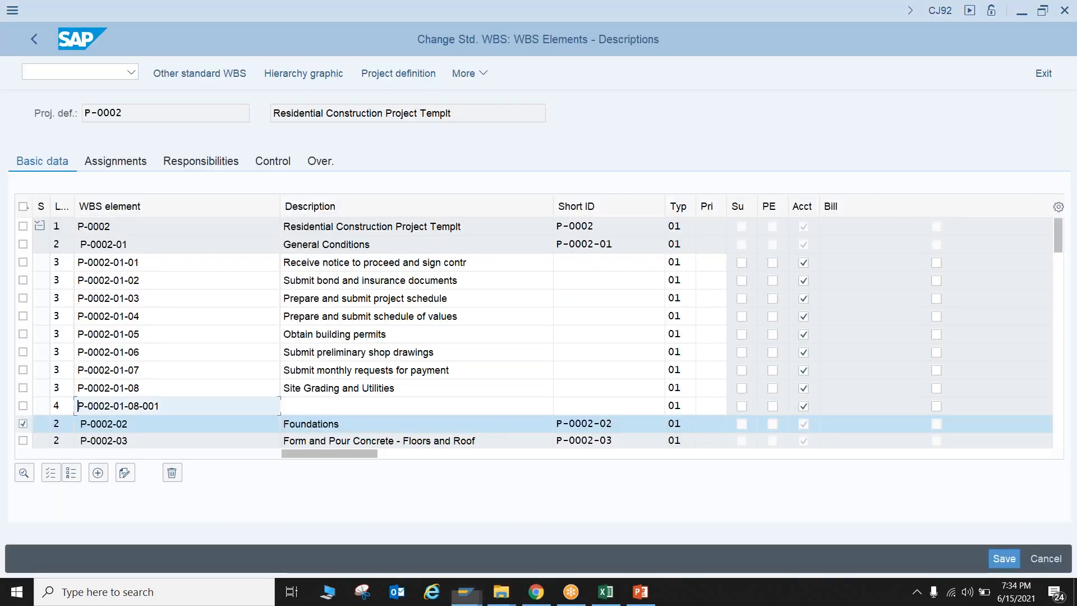
pyautogui.press('Tab')
pyautogui.hotkey('ctrl', 'v')
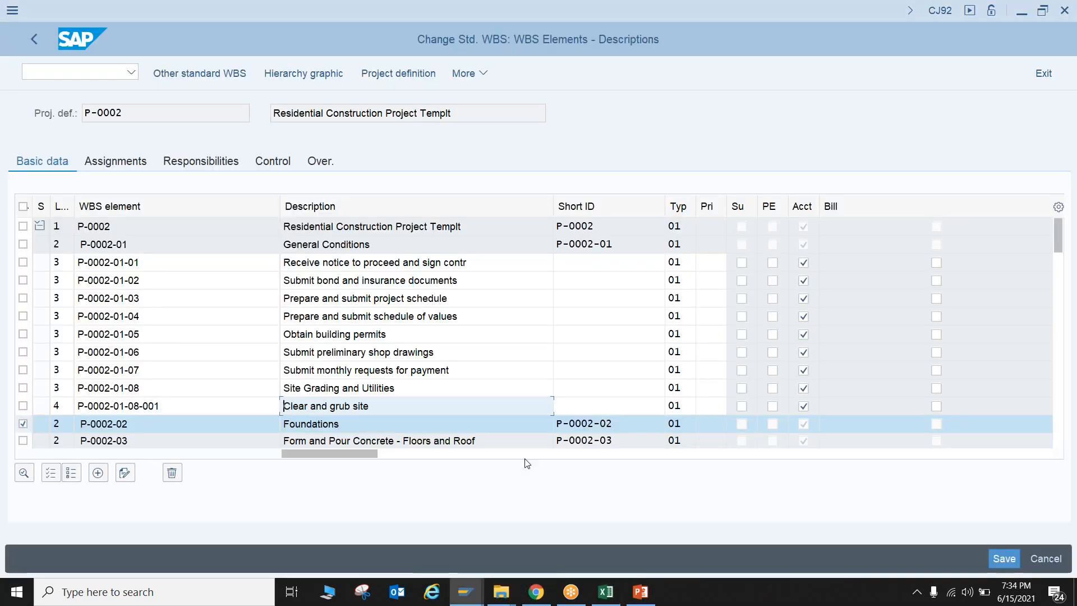
pyautogui.press('Return')
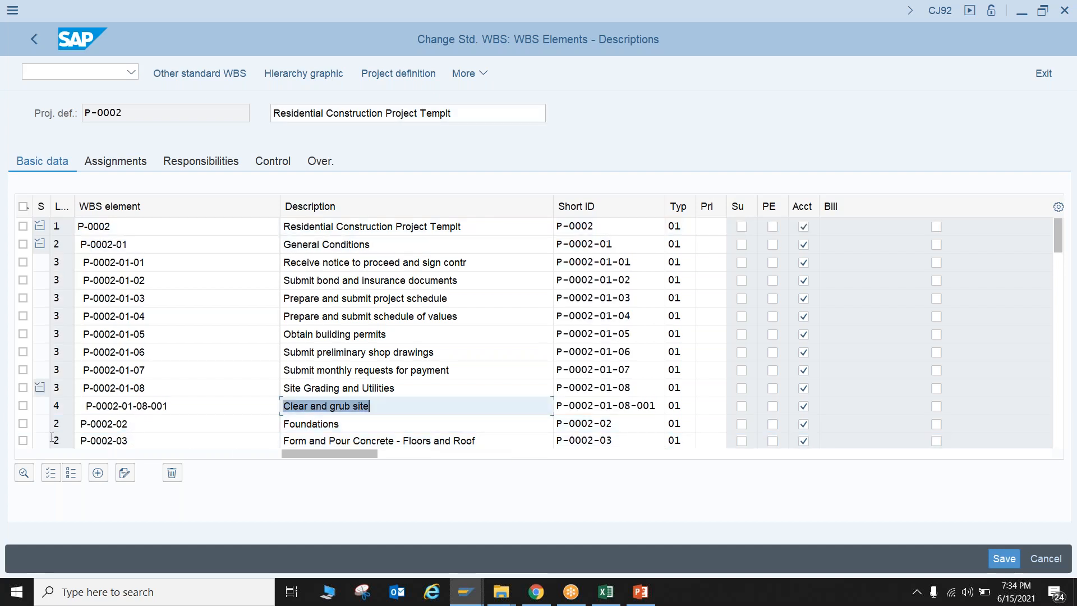
# Insert blank rows above Foundations (P-0002-02) and copy four level 4 values from Excel into their level cells
pyautogui.click(23, 424)
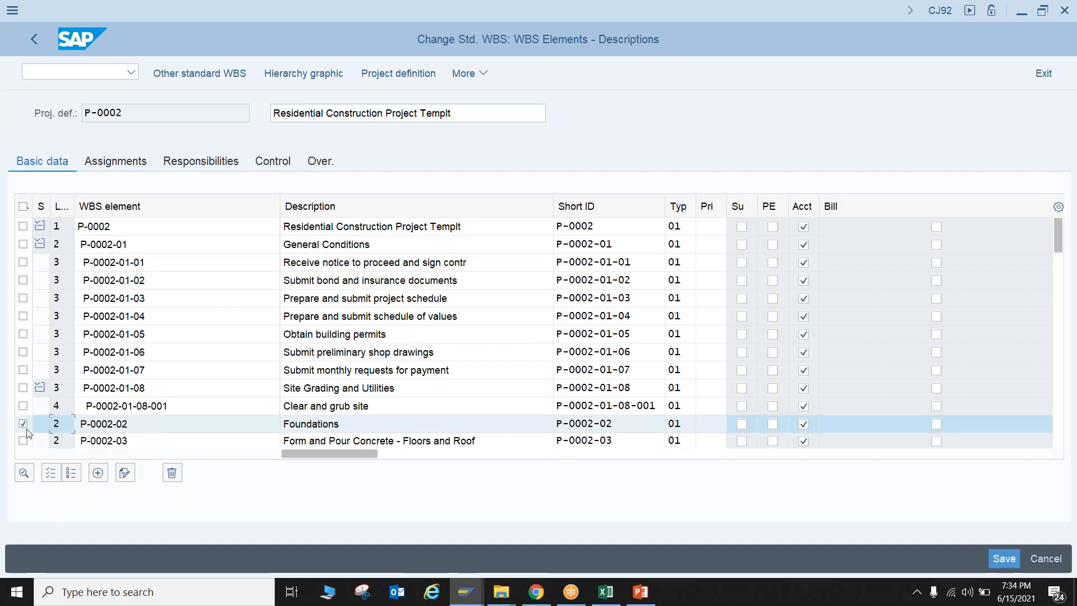
pyautogui.click(100, 474)
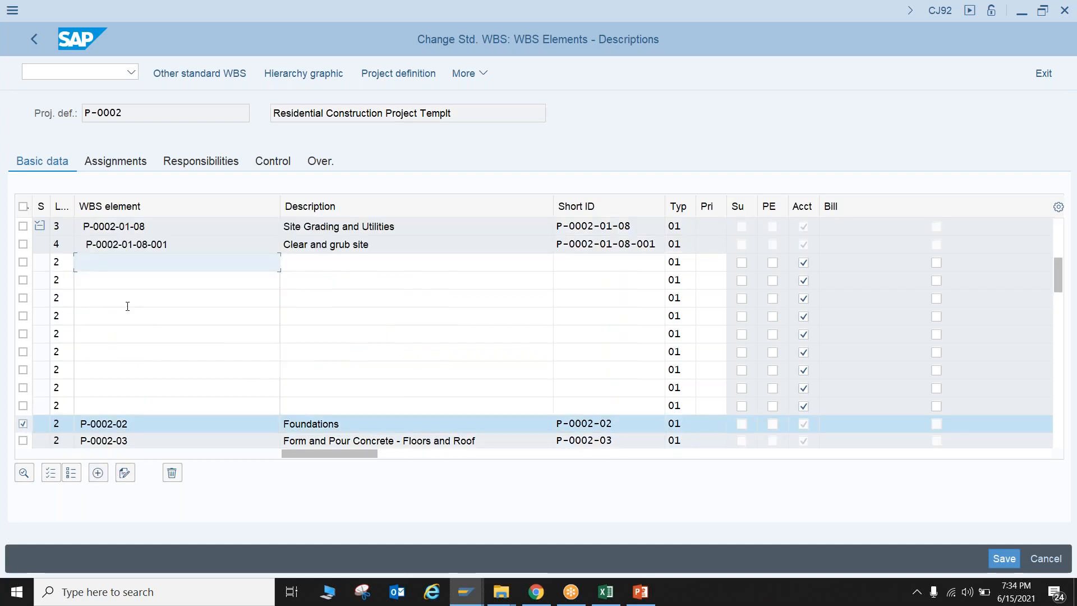
pyautogui.hotkey('alt', 'Tab')
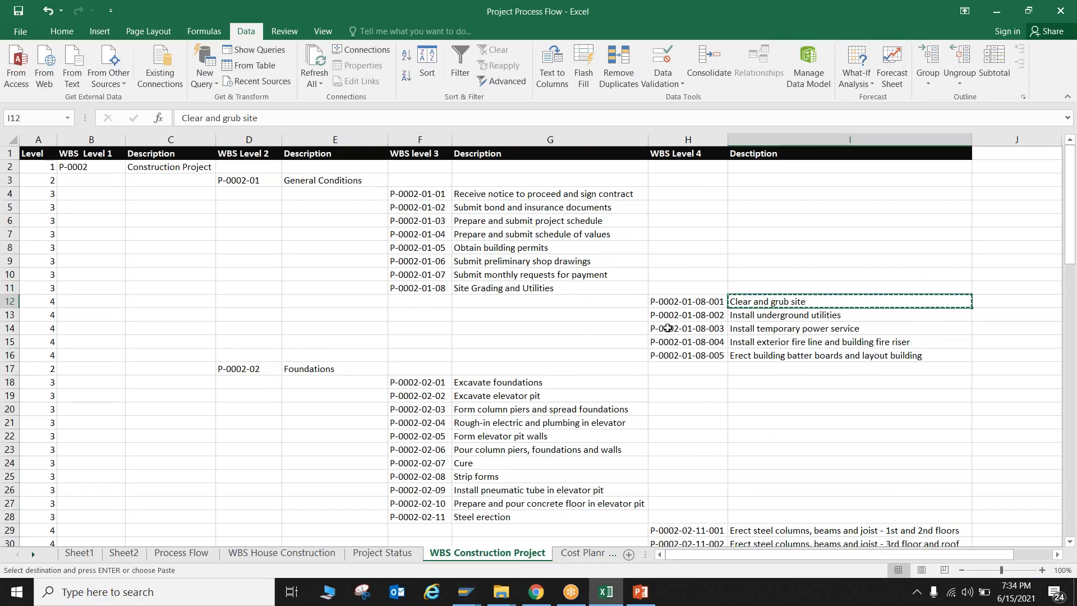
pyautogui.moveTo(51, 314); pyautogui.dragTo(53, 355)
pyautogui.hotkey('ctrl', 'c')
pyautogui.hotkey('alt', 'Tab')
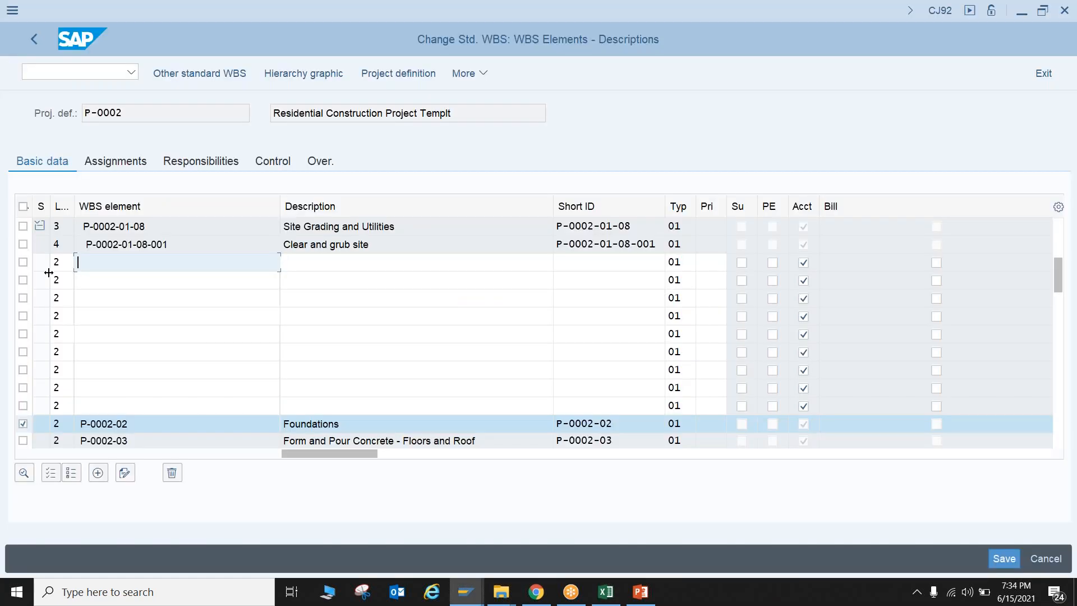
pyautogui.click(54, 262)
pyautogui.hotkey('ctrl', 'v')
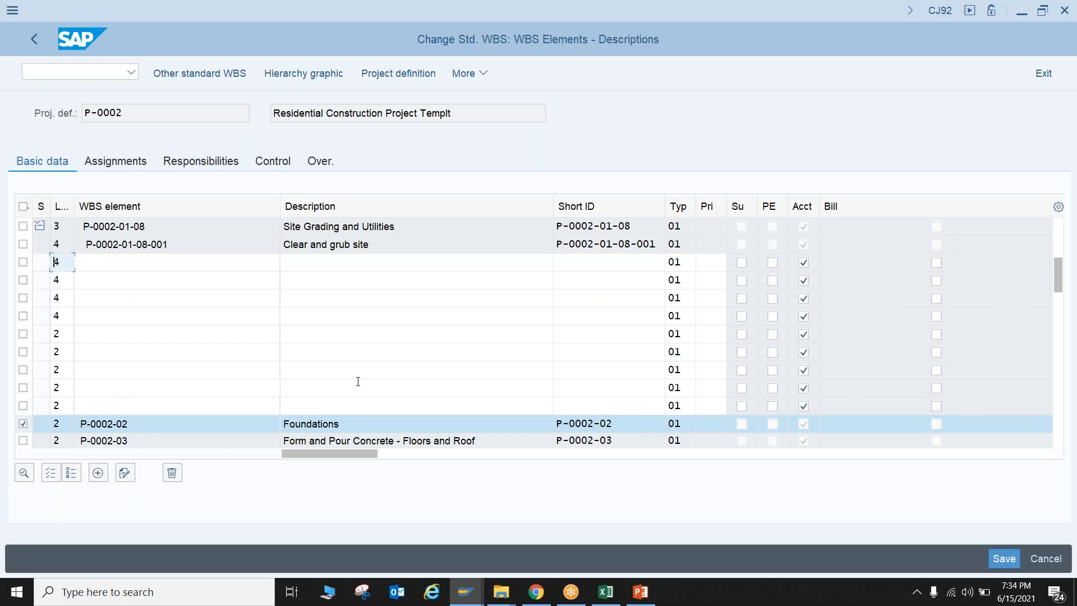
pyautogui.hotkey('alt', 'Tab')
pyautogui.moveTo(687, 301); pyautogui.dragTo(758, 357)
pyautogui.hotkey('ctrl', 'c')
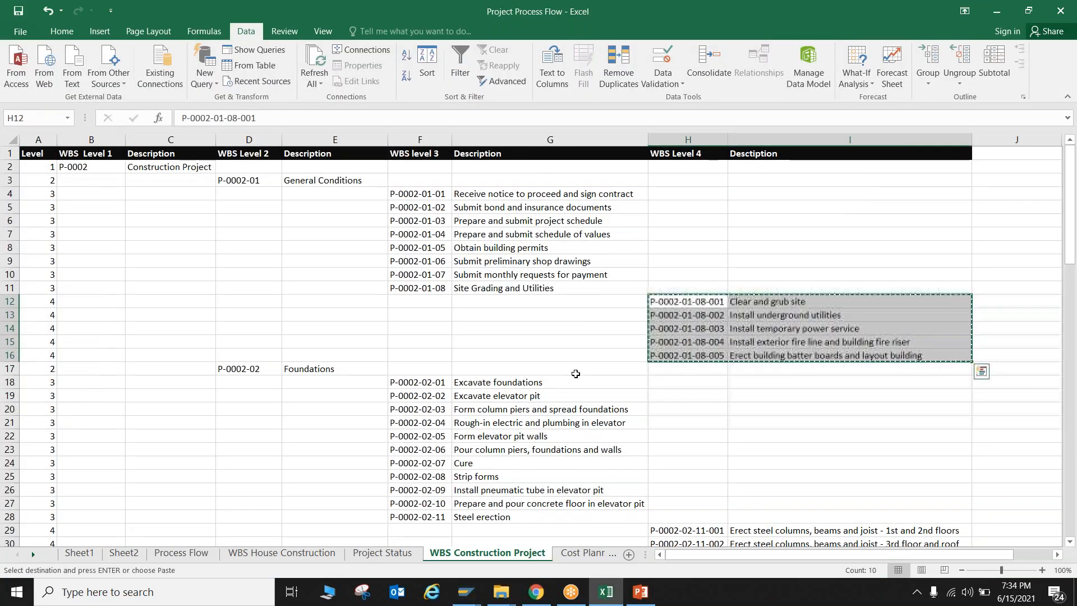
pyautogui.hotkey('alt', 'Tab')
pyautogui.click(175, 268)
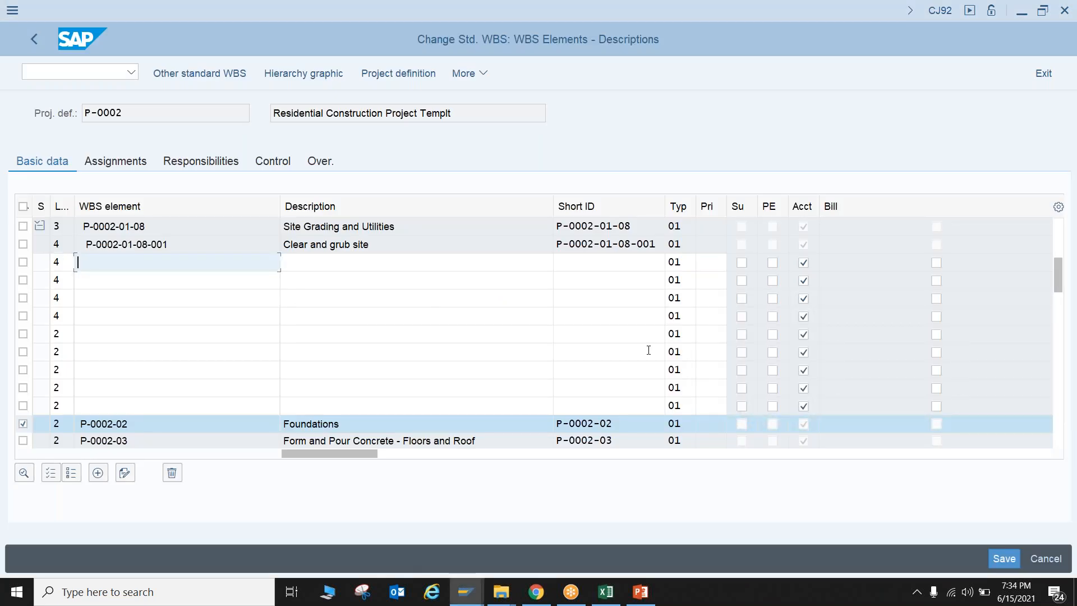
pyautogui.hotkey('ctrl', 'v')
pyautogui.press('Return')
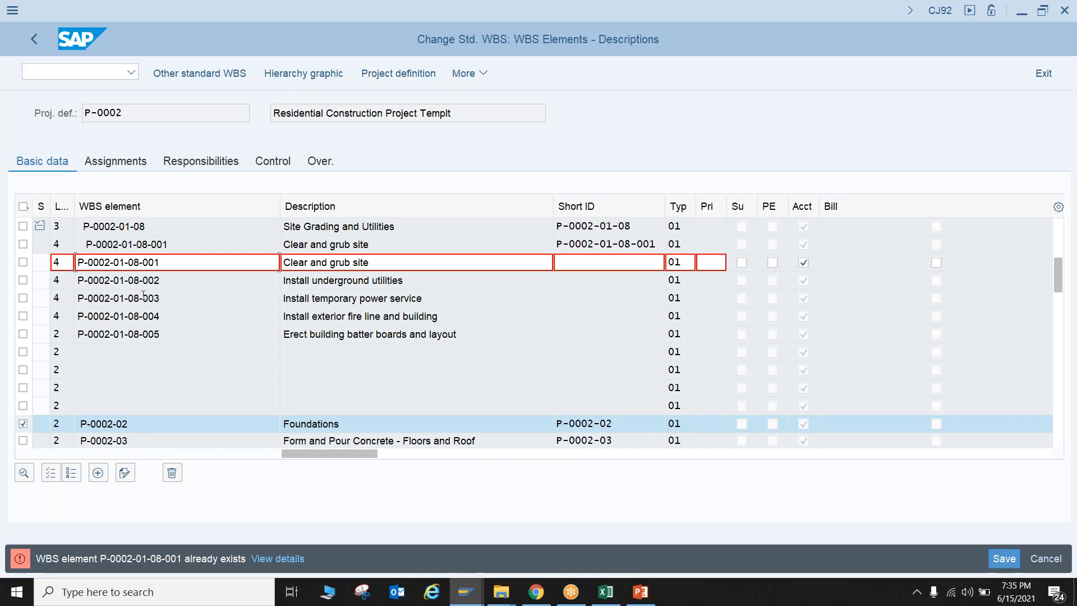
pyautogui.press('BackSpace')
pyautogui.write('2')
pyautogui.press('Return')
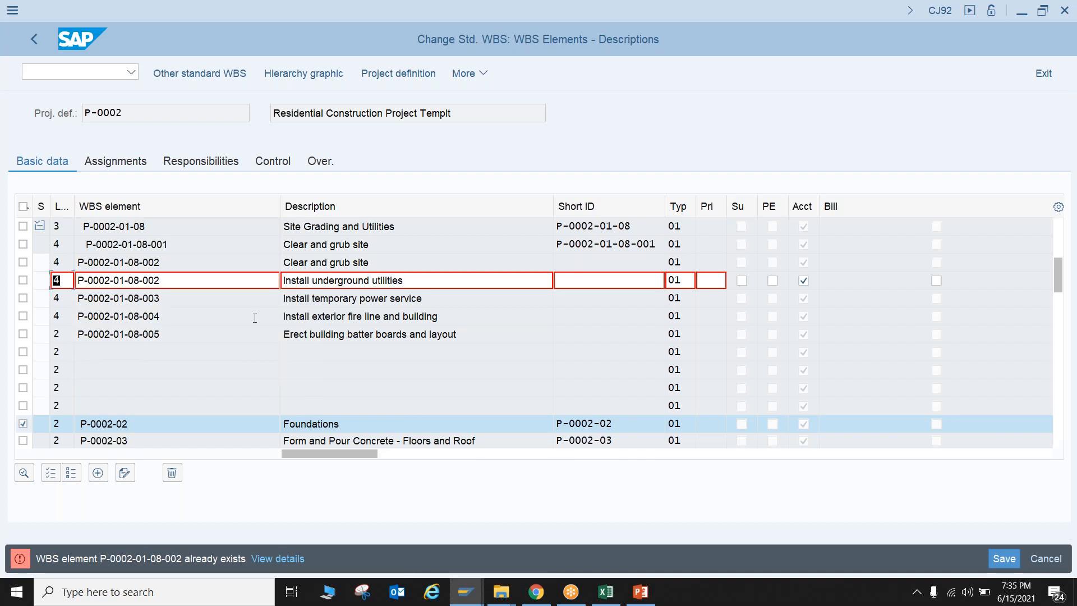
pyautogui.press('BackSpace')
pyautogui.write('5')
pyautogui.press('Return')
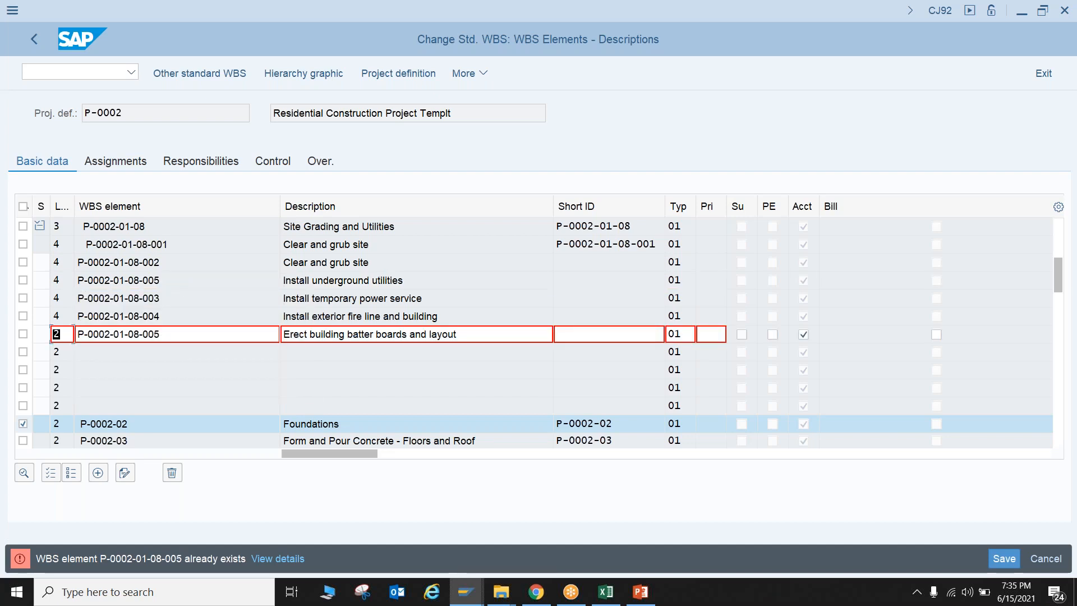
pyautogui.click(167, 333)
pyautogui.press('BackSpace')
pyautogui.write('7')
pyautogui.press('Return')
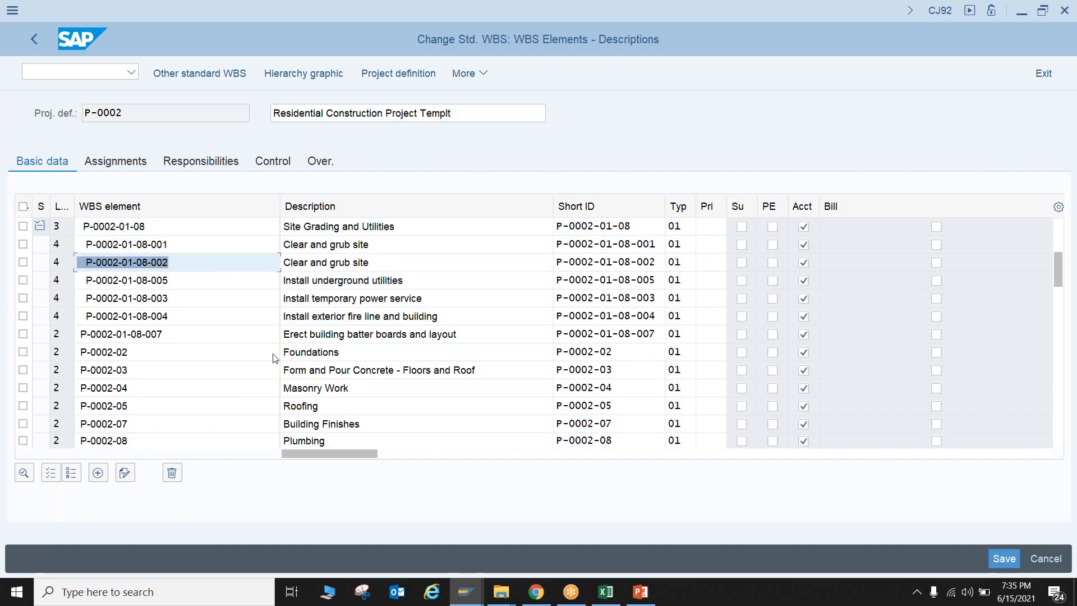
pyautogui.click(175, 283)
pyautogui.press('BackSpace')
pyautogui.write('3')
pyautogui.click(182, 296)
pyautogui.press('BackSpace')
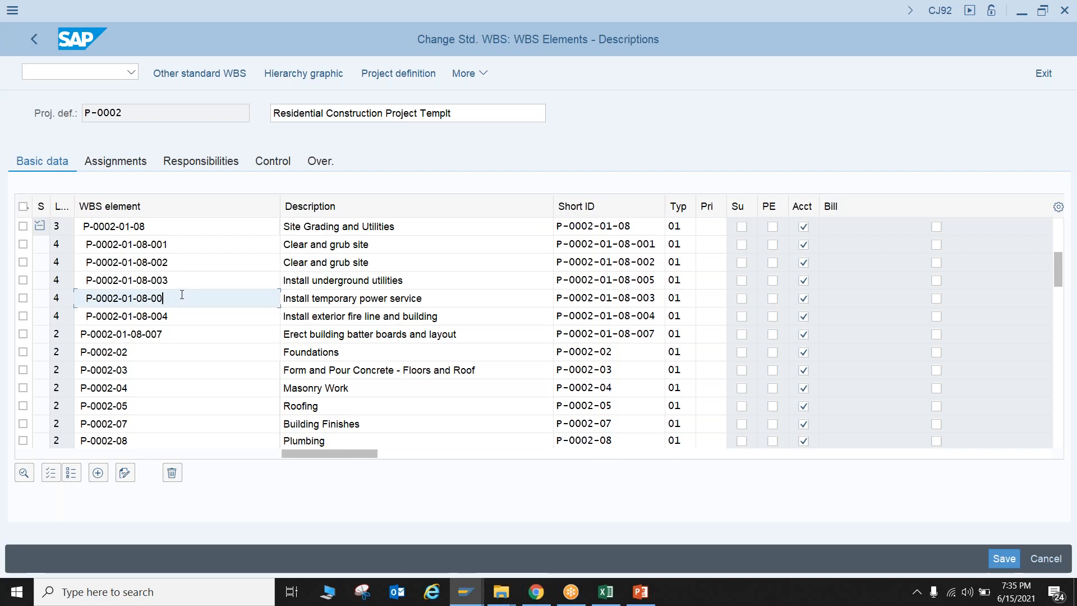
pyautogui.write('4')
pyautogui.click(185, 316)
pyautogui.press('BackSpace')
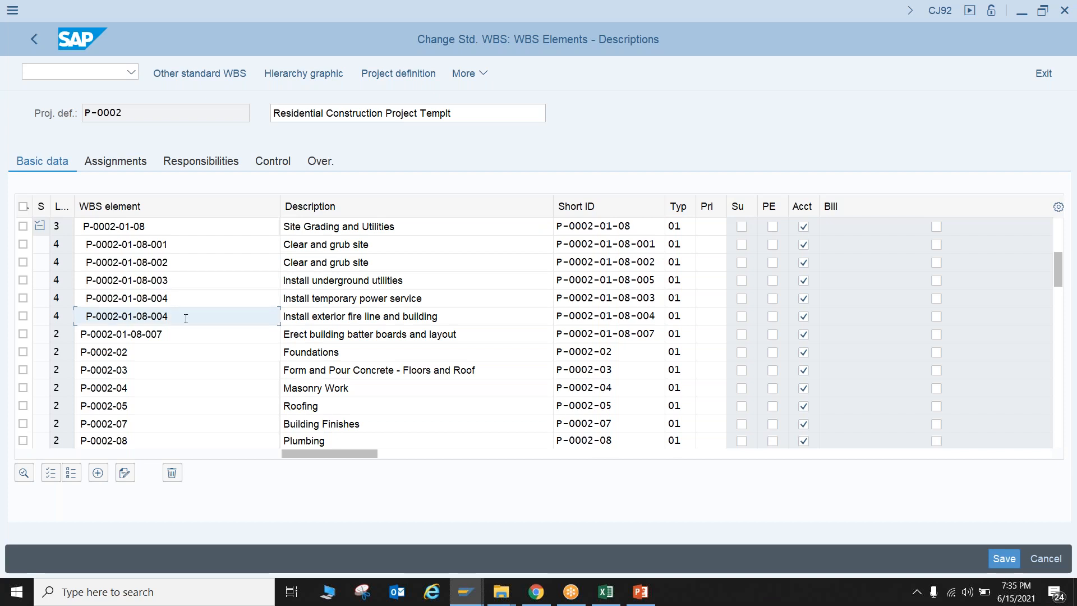
pyautogui.write('5')
pyautogui.press('Return')
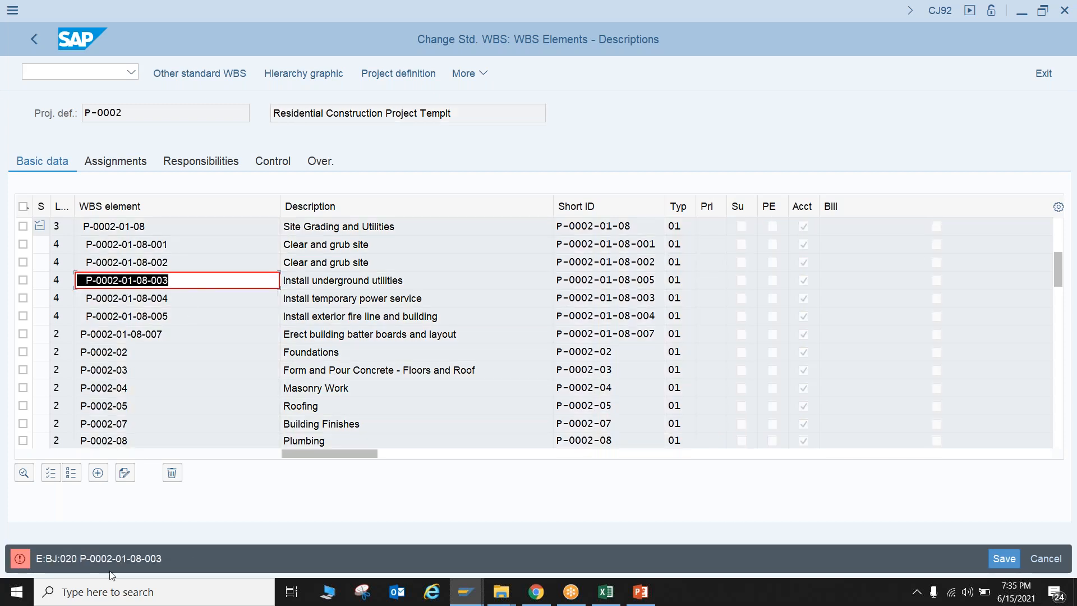
pyautogui.click(187, 277)
pyautogui.press('BackSpace')
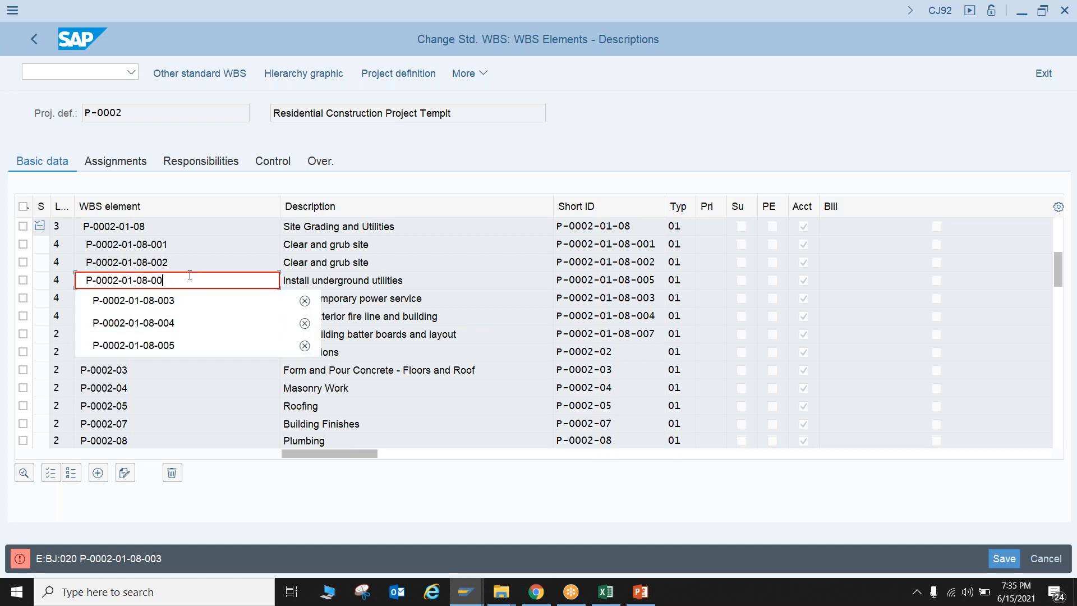
pyautogui.write('7')
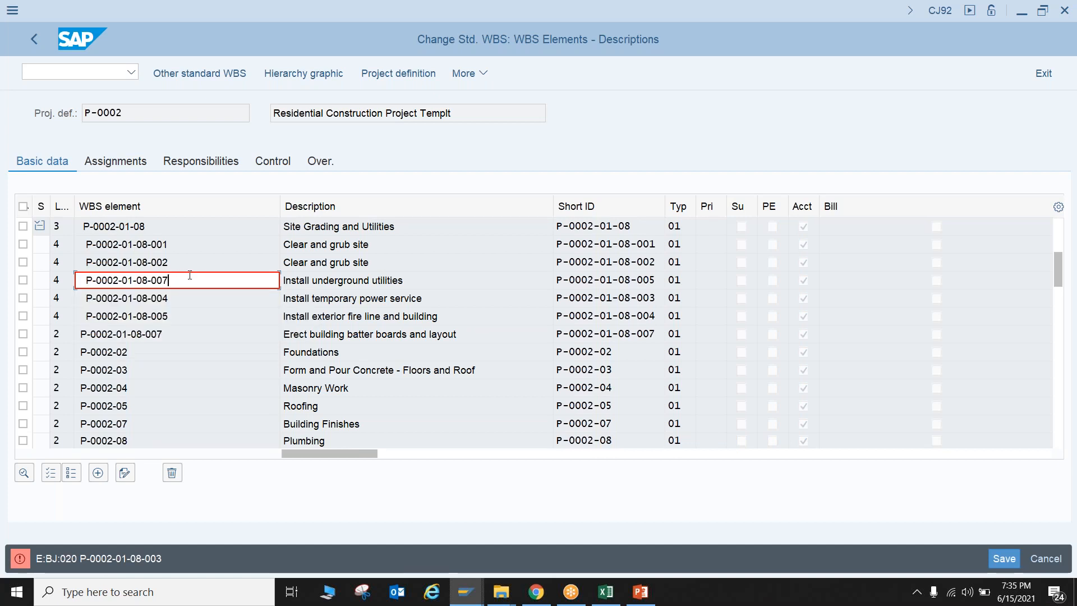
pyautogui.press('Return')
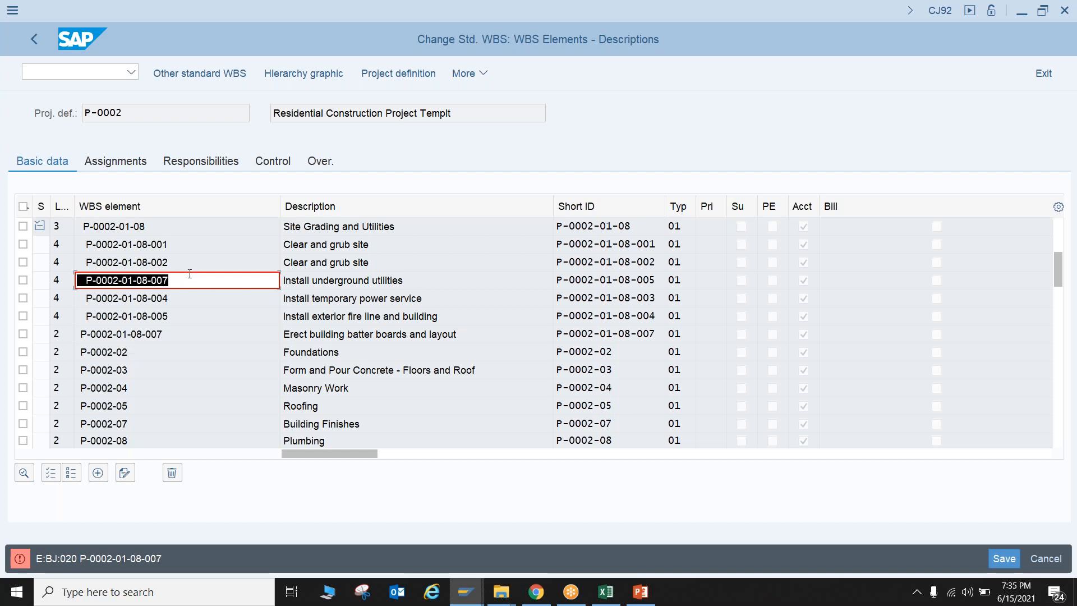
pyautogui.click(189, 273)
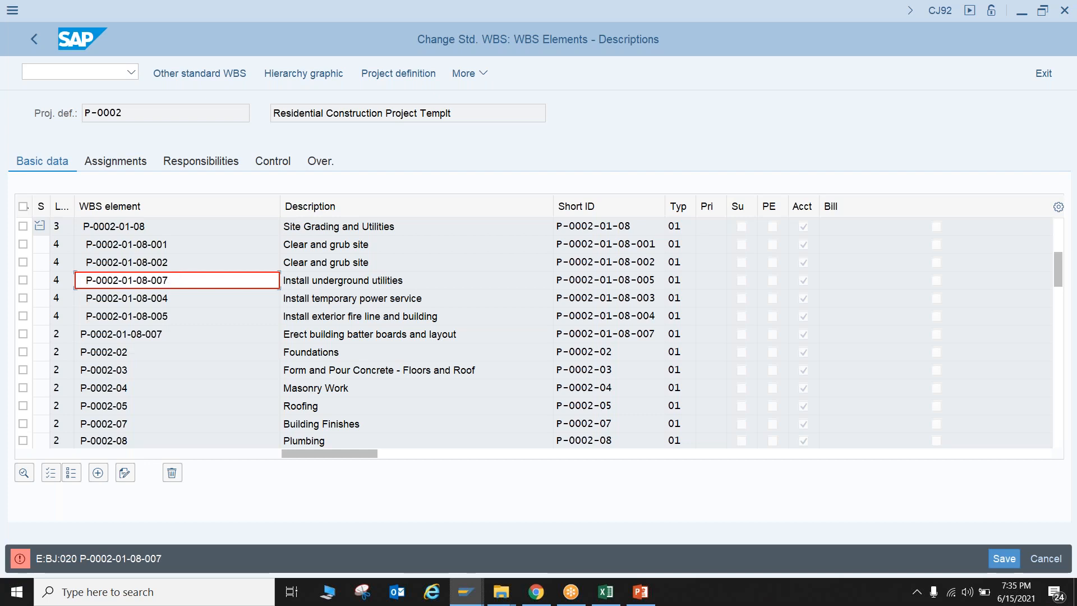
pyautogui.press('BackSpace')
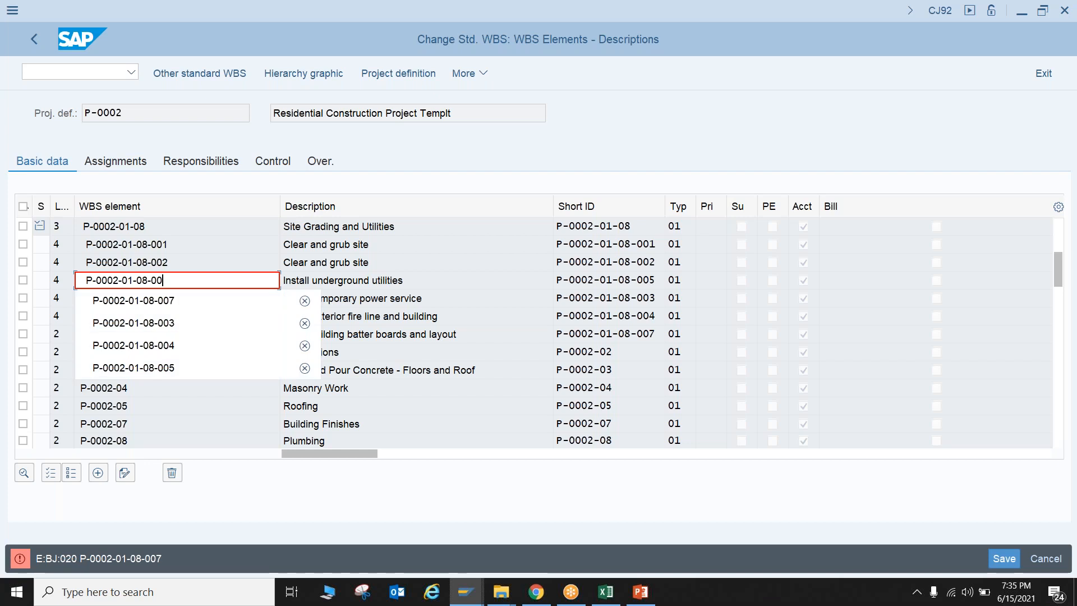
pyautogui.write('8')
pyautogui.press('Return')
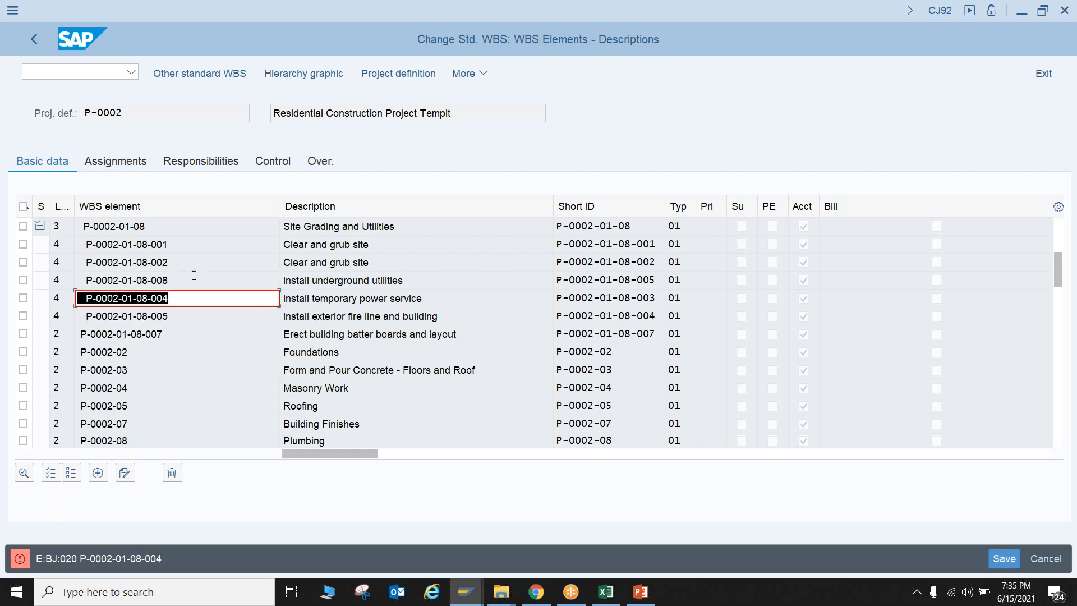
pyautogui.click(196, 301)
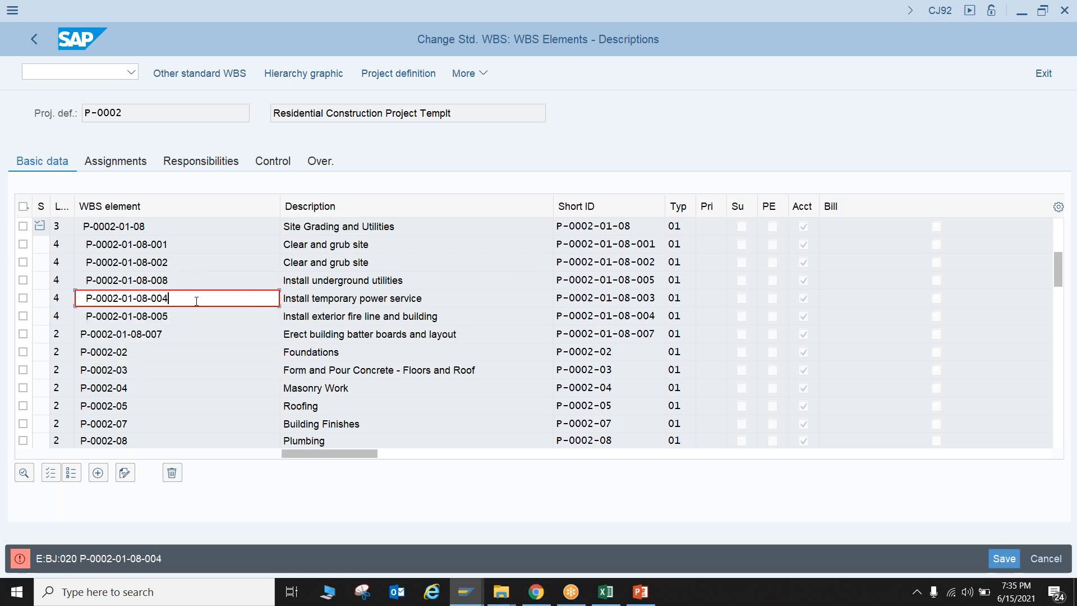
pyautogui.write('9')
pyautogui.press('Return')
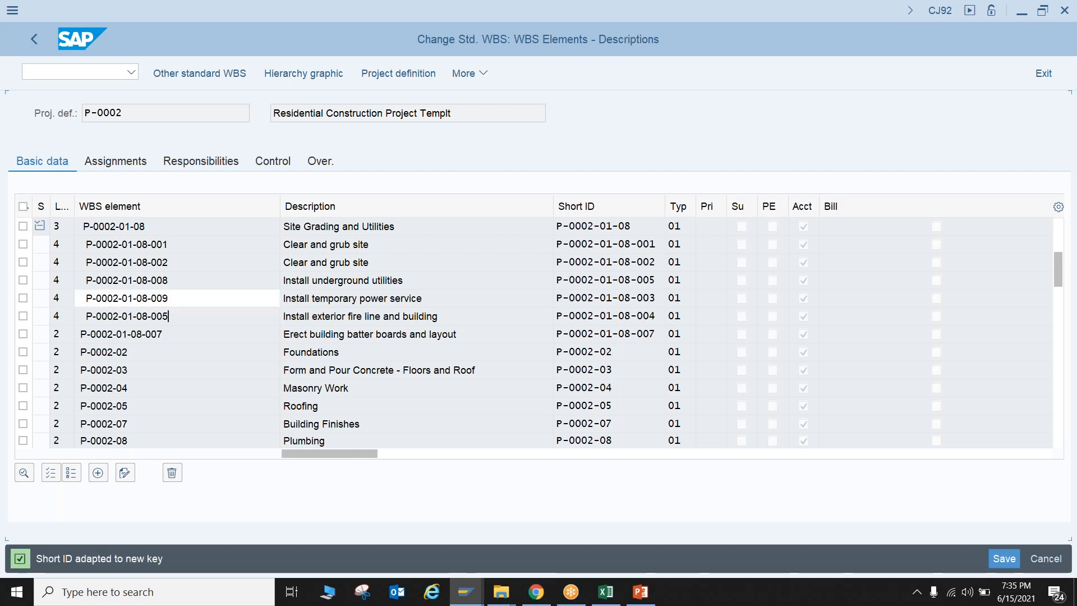
pyautogui.click(1003, 559)
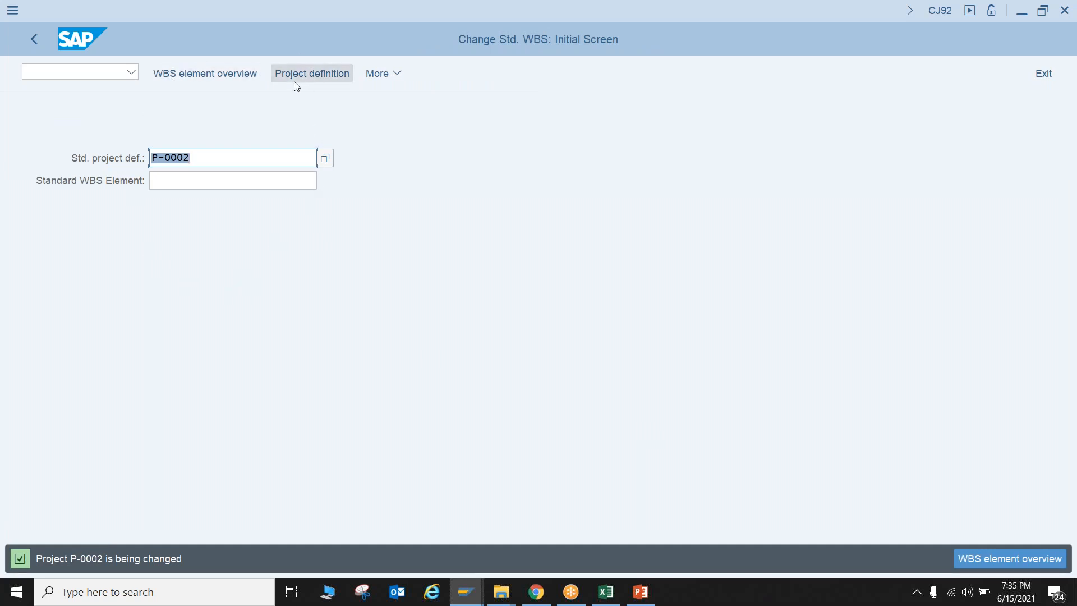
# Reopen standard project P-0002 and examine its WBS structure in the hierarchy graphic
pyautogui.click(281, 94)
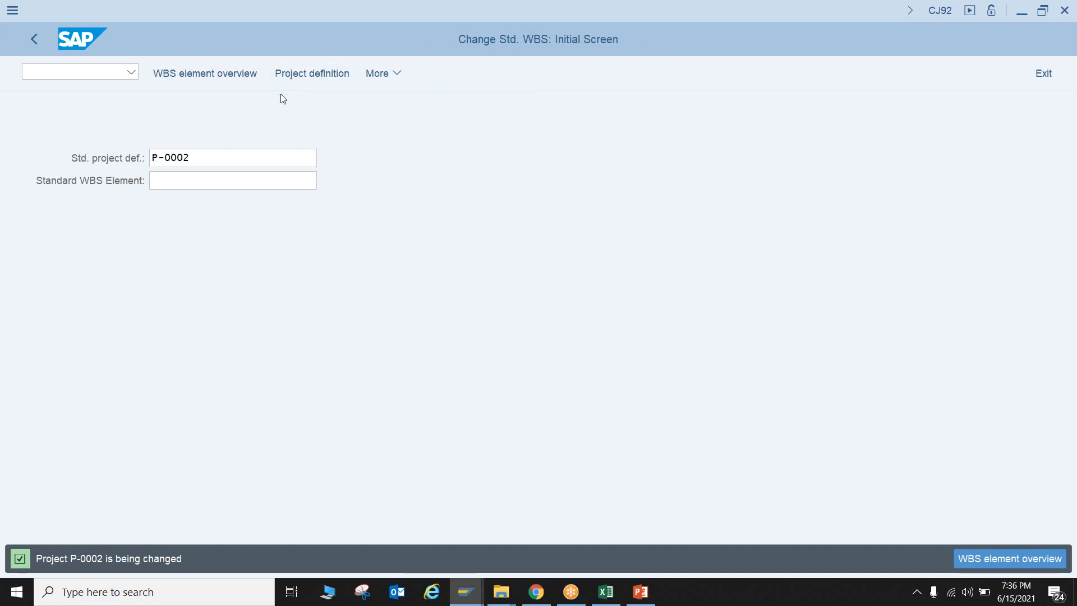
pyautogui.press('Return')
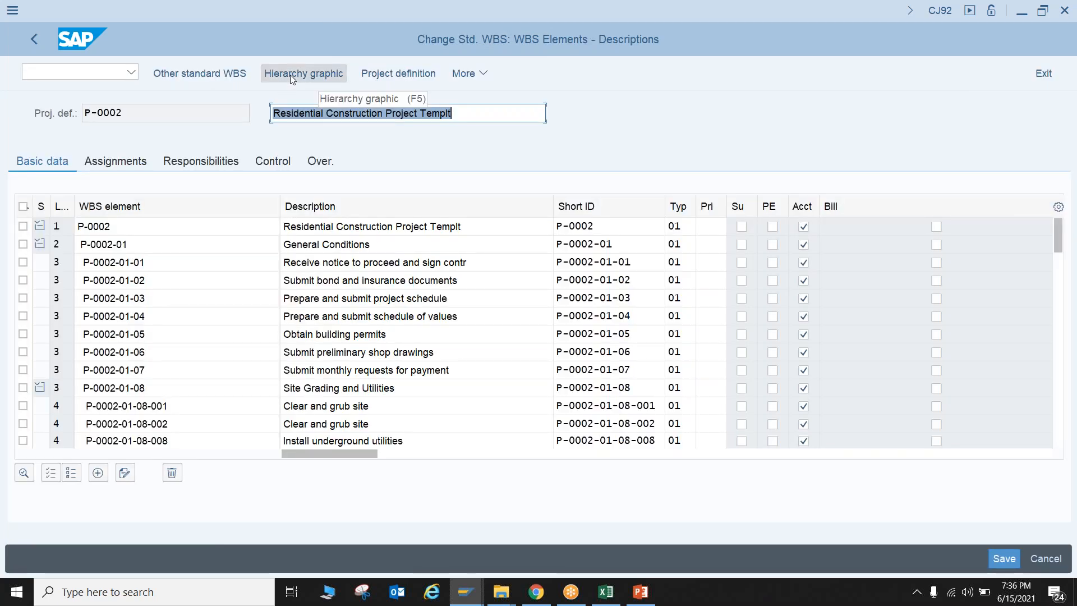
pyautogui.click(290, 75)
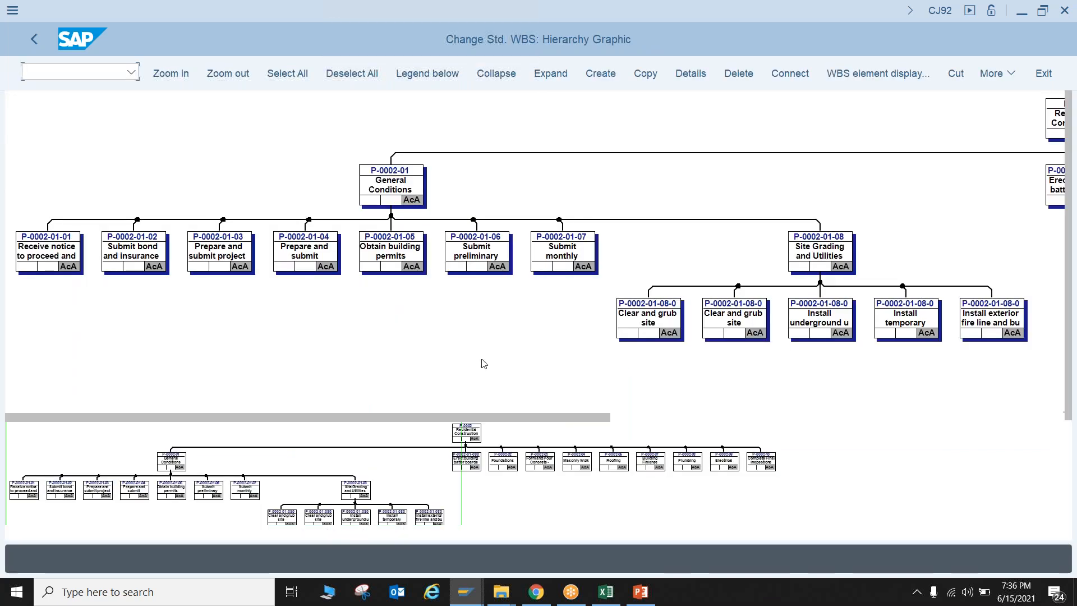
pyautogui.moveTo(441, 422); pyautogui.dragTo(856, 412)
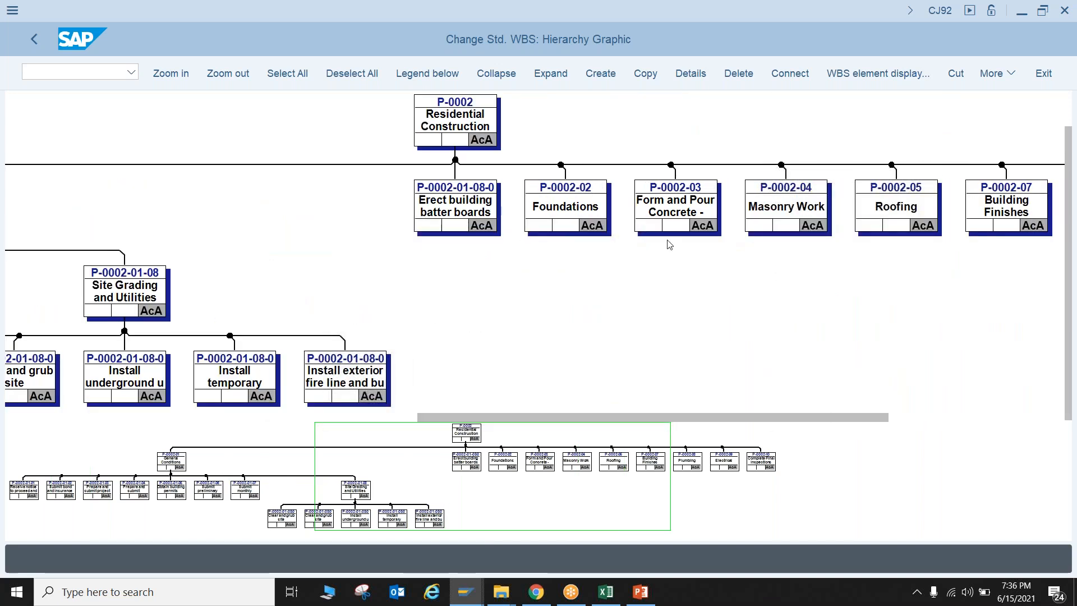
# Review the assignments, user fields and administration data of the top-level element P-0002, and return to the initial screen
pyautogui.doubleClick(455, 124)
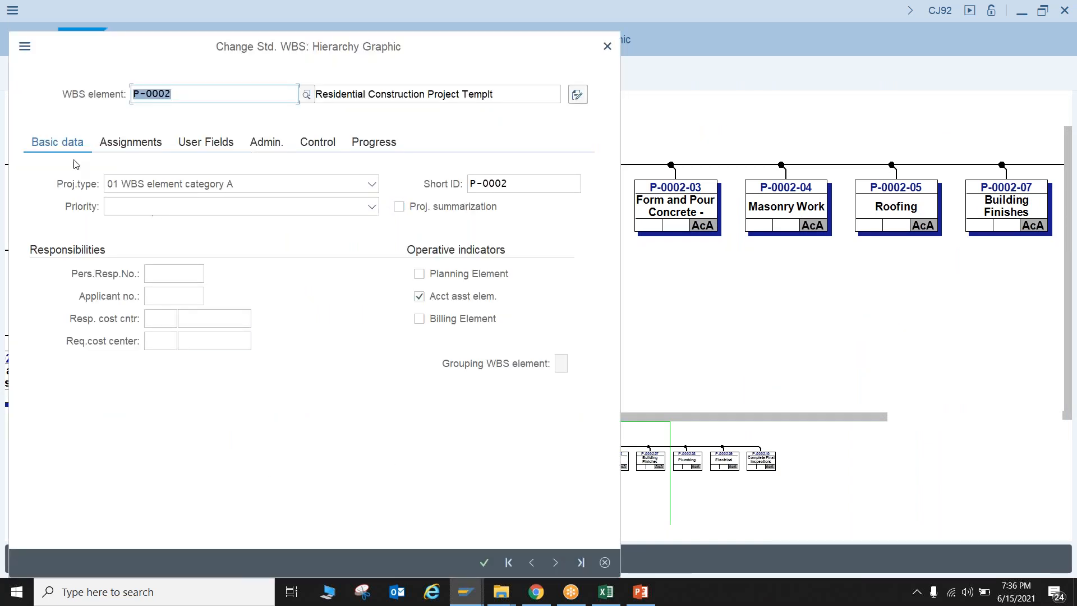
pyautogui.click(150, 148)
pyautogui.click(216, 147)
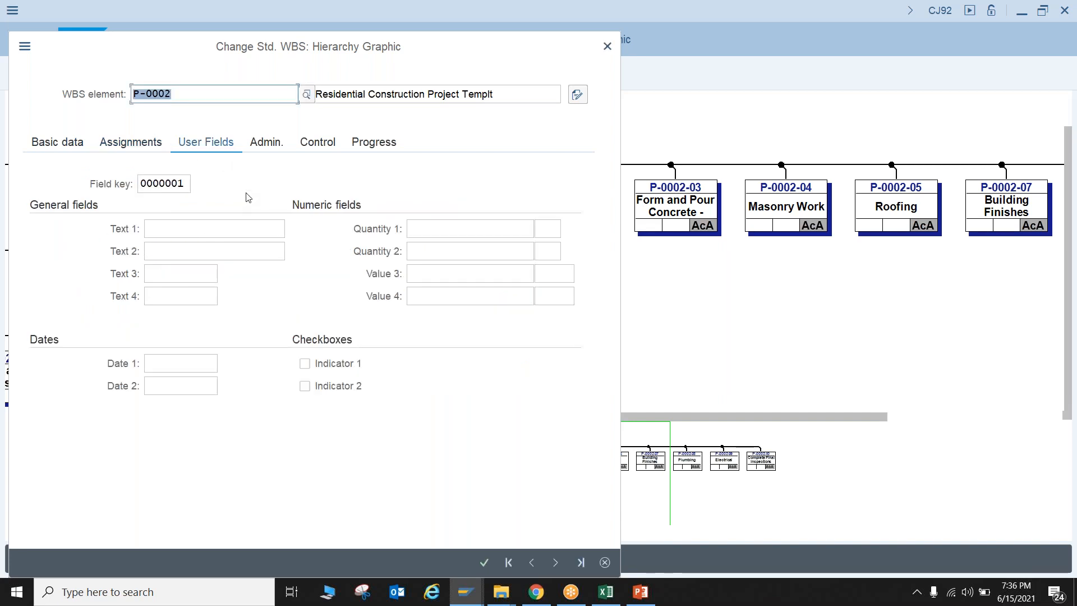
pyautogui.click(272, 143)
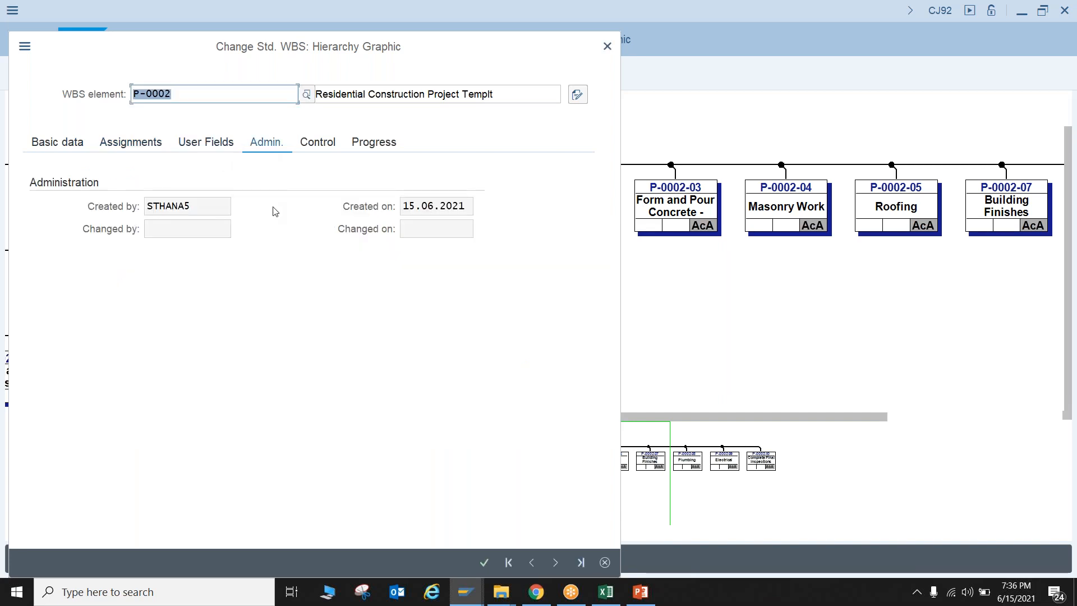
pyautogui.click(607, 46)
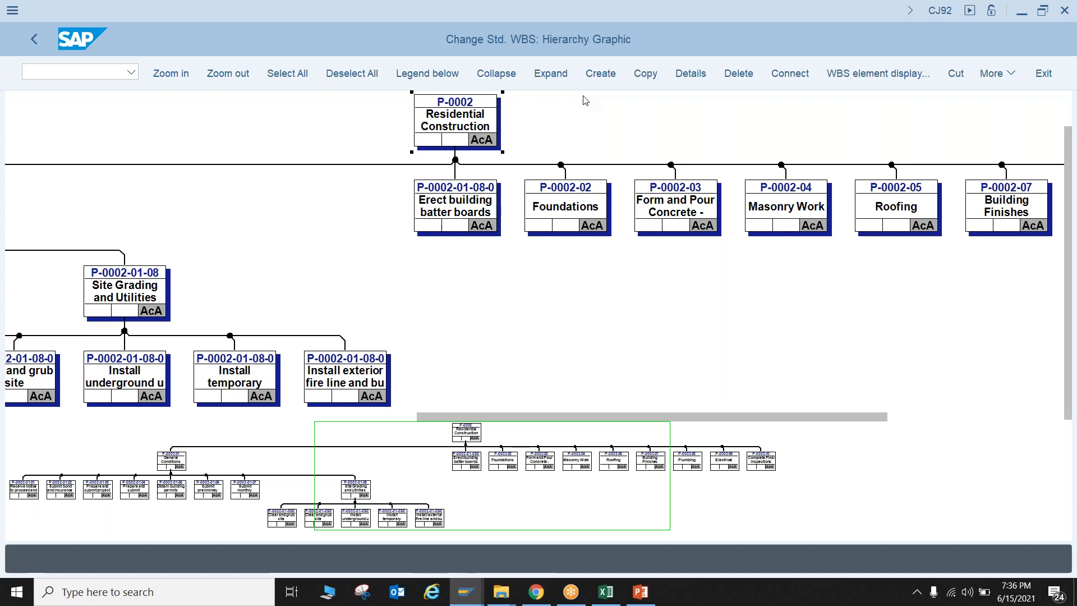
pyautogui.click(37, 39)
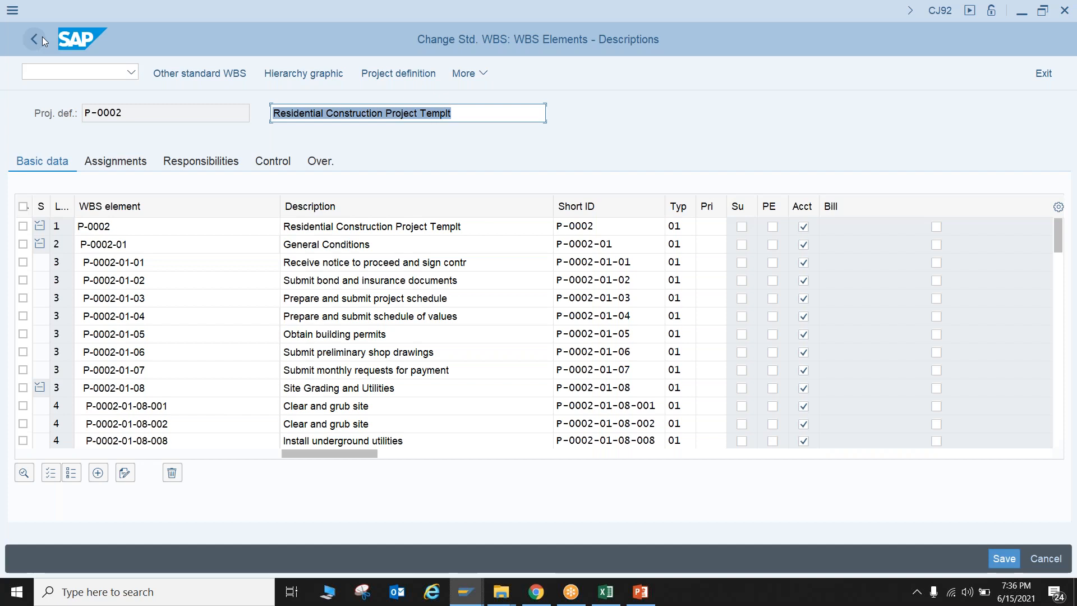
pyautogui.click(42, 36)
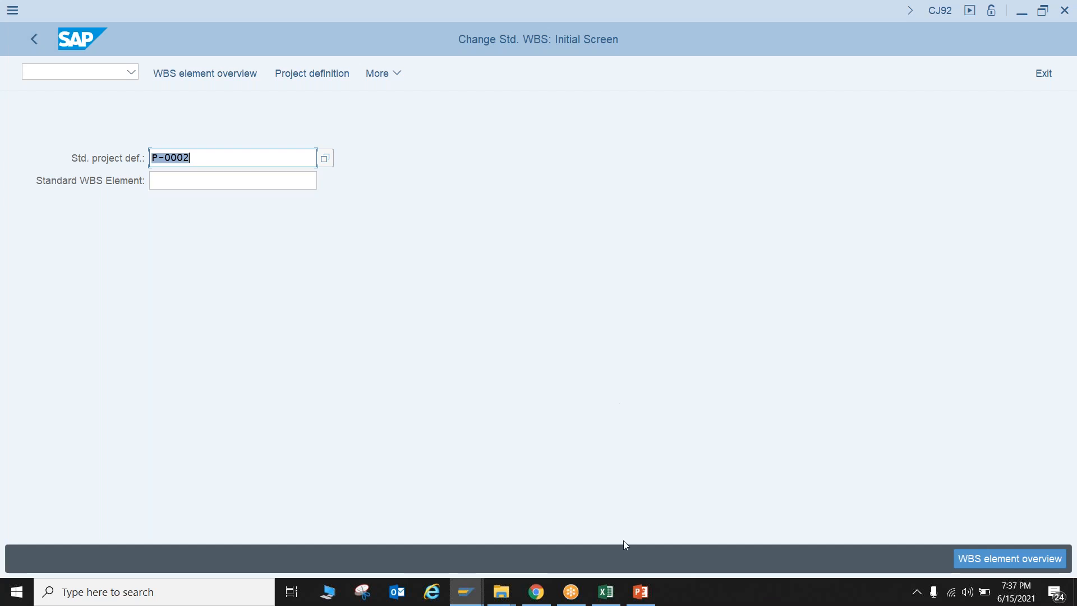
# Switch to the Excel workbook and view the WBS House Construction and Process Flow sheets
pyautogui.click(605, 591)
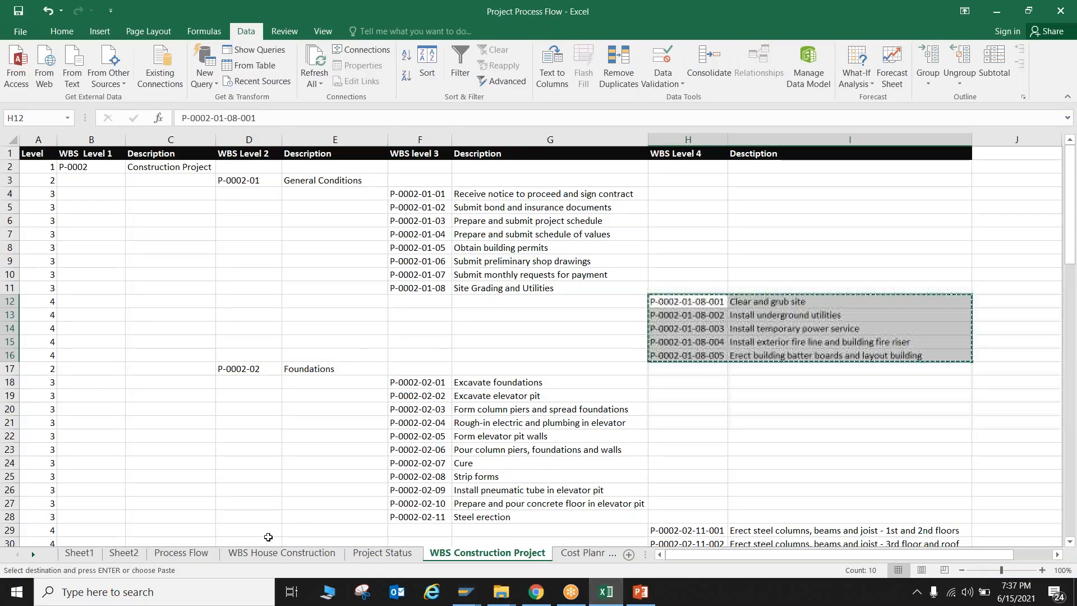
pyautogui.click(259, 554)
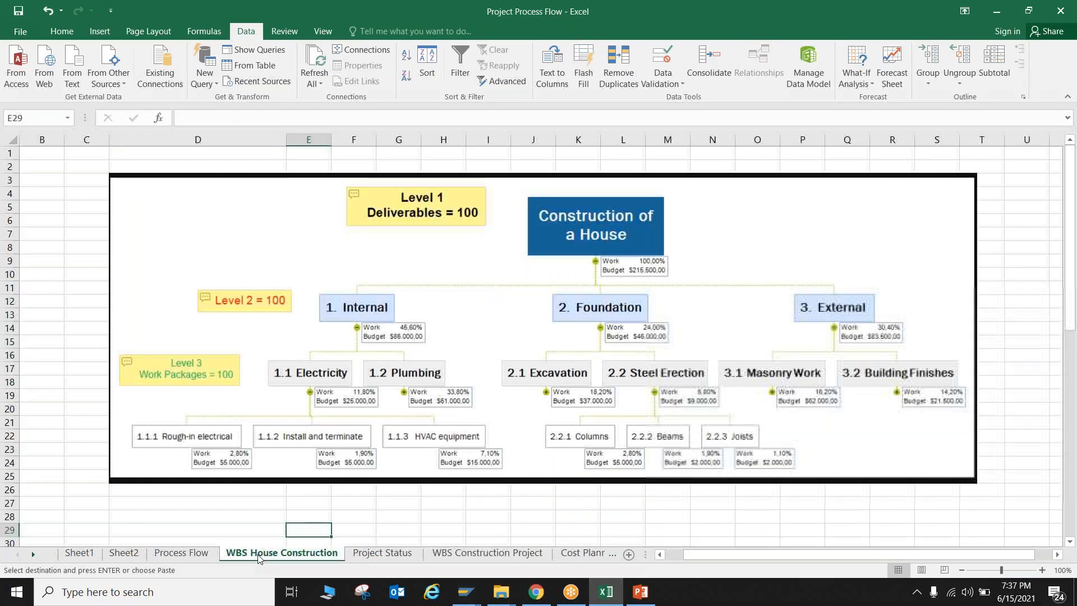
pyautogui.click(181, 552)
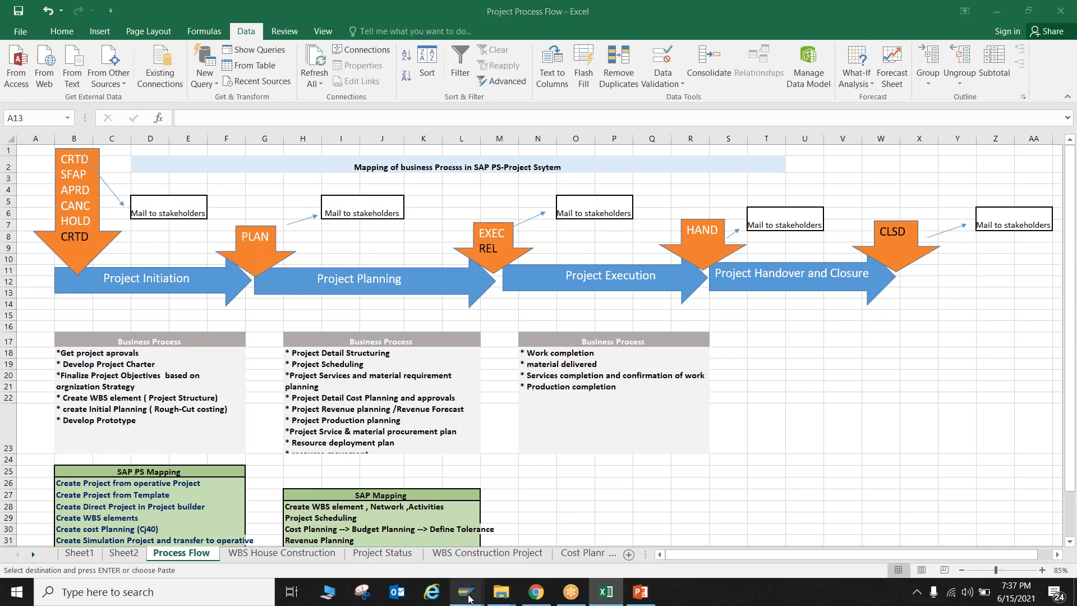
# Switch back to SAP and open the project definition of standard WBS P-0002
pyautogui.moveTo(465, 592)
pyautogui.click(474, 547)
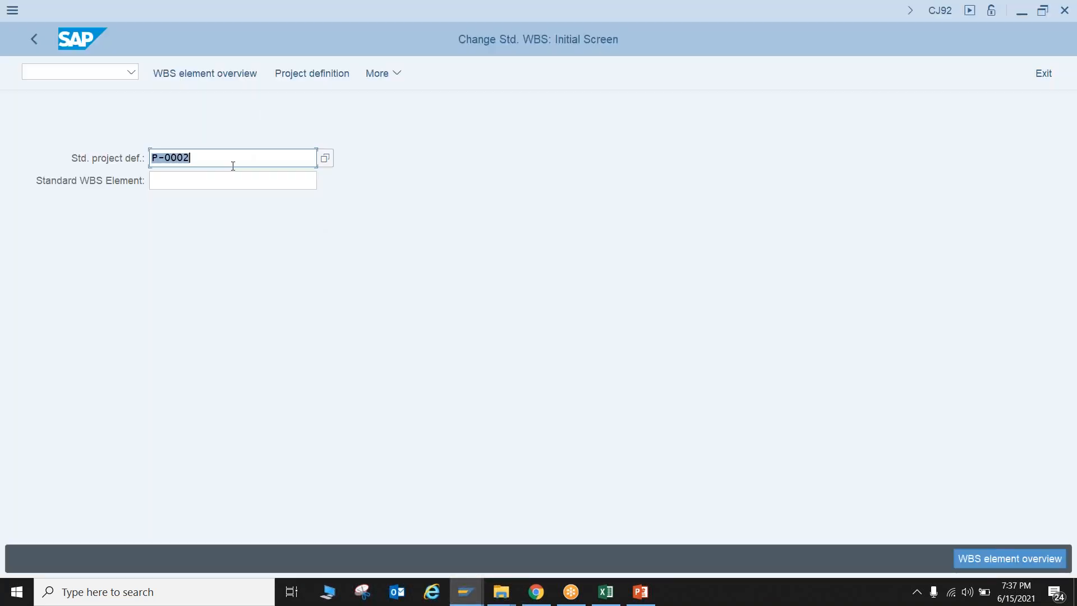
pyautogui.press('Return')
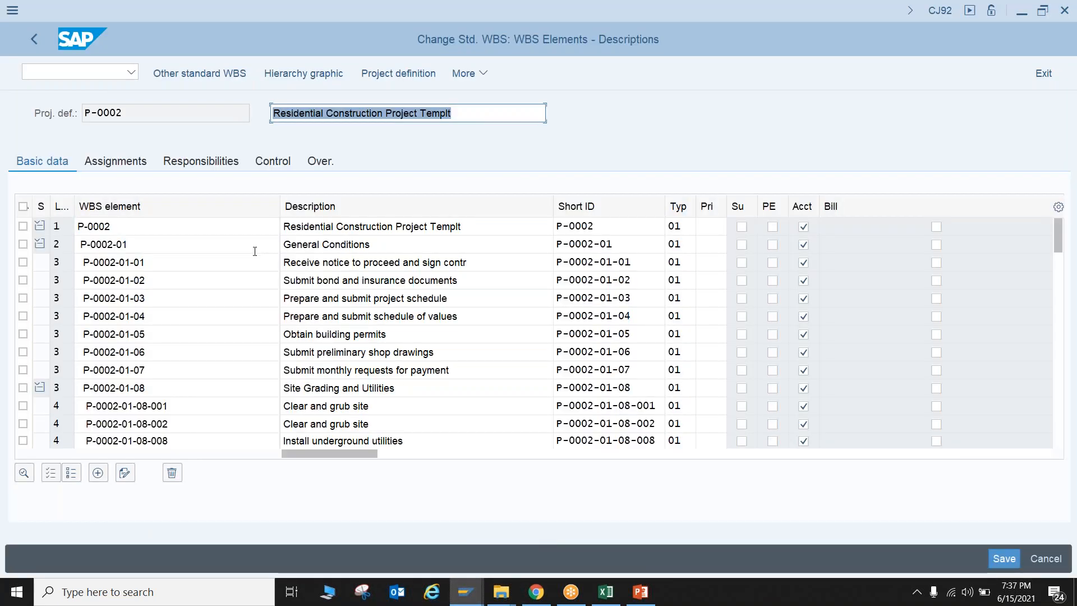
pyautogui.click(411, 76)
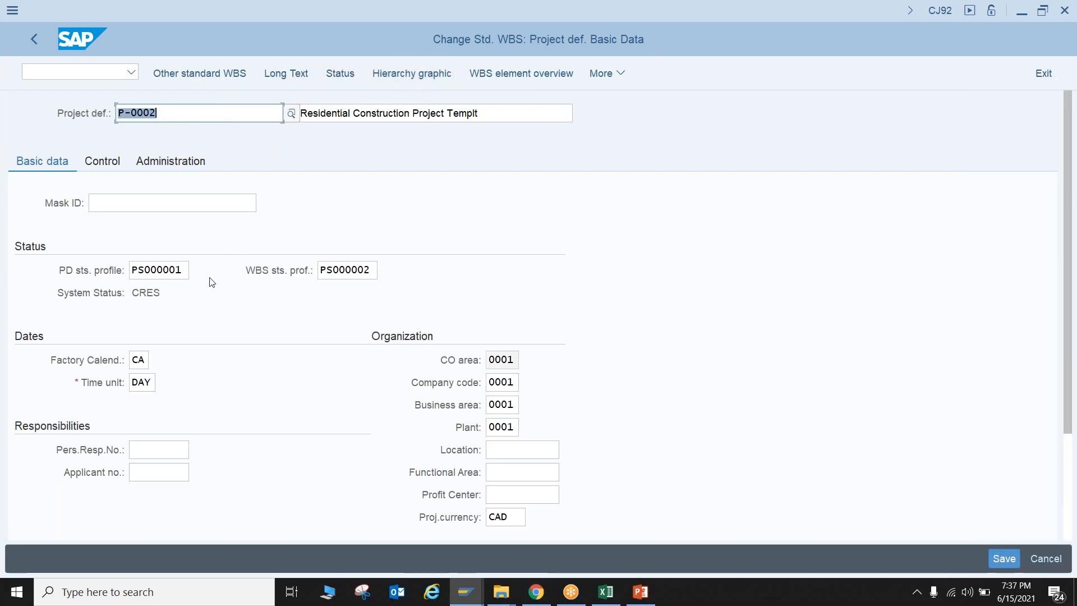
# Check the project definition's status profiles and system status, list the available project definition status profiles, and exit to SAP Easy Access
pyautogui.click(154, 270)
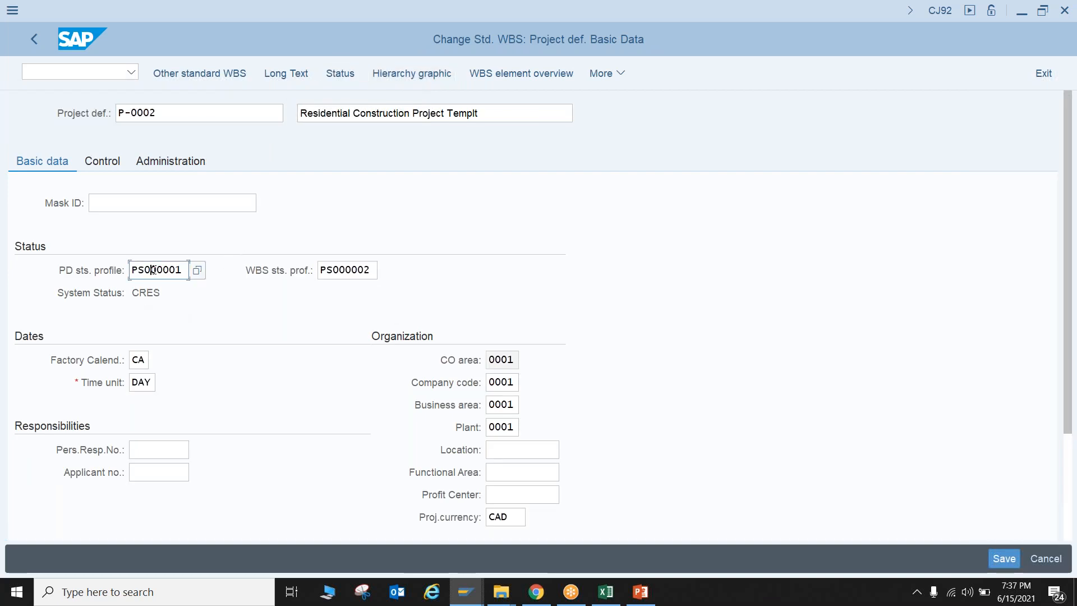
pyautogui.click(352, 270)
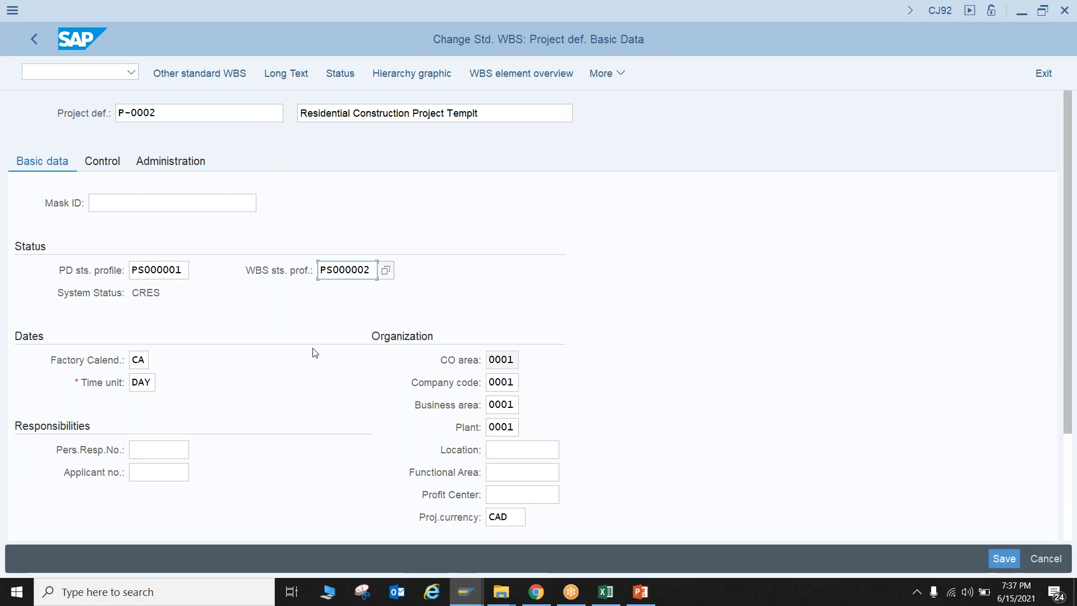
pyautogui.moveTo(163, 293); pyautogui.dragTo(119, 294)
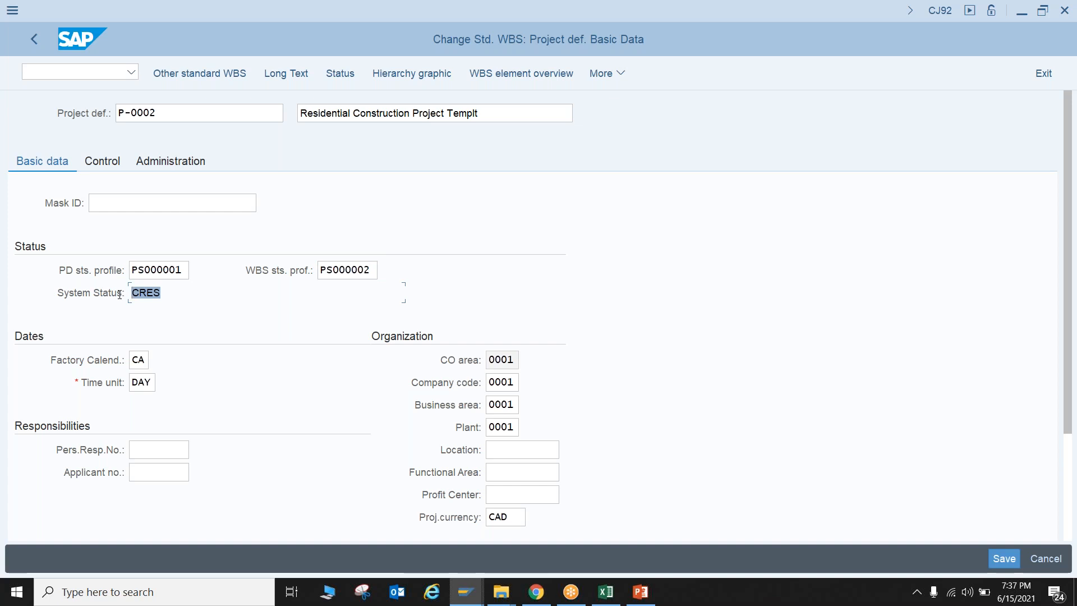
pyautogui.click(158, 270)
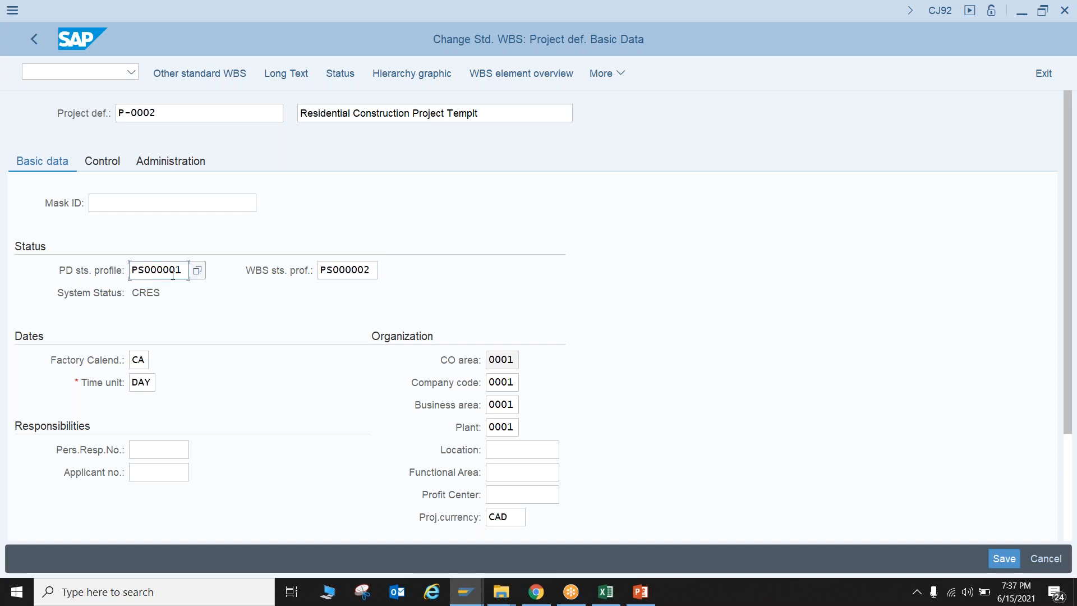
pyautogui.click(204, 271)
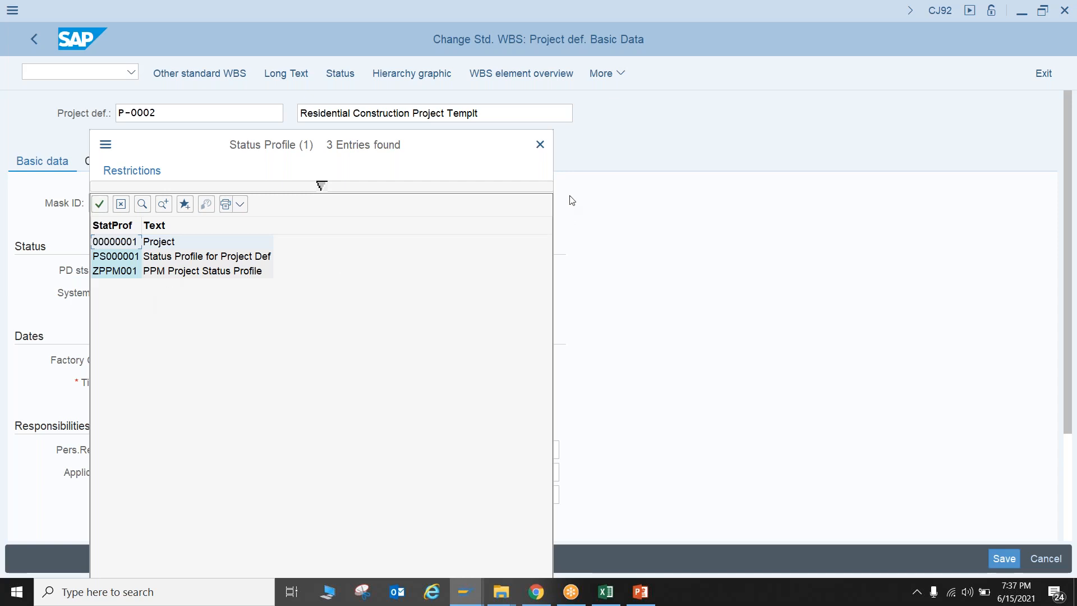
pyautogui.click(540, 145)
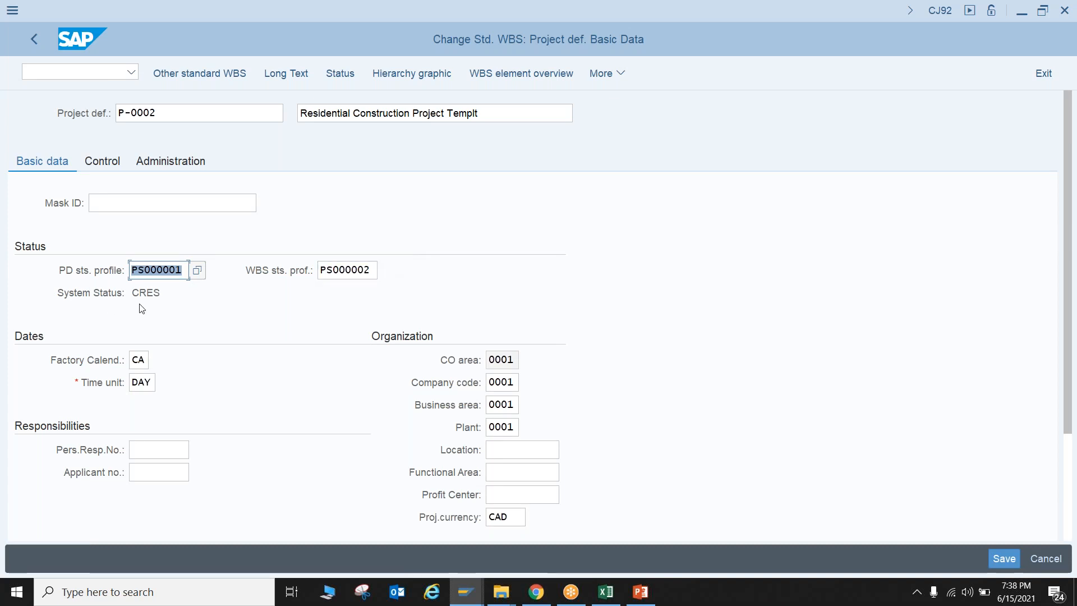
pyautogui.hotkey('ctrl', 's')
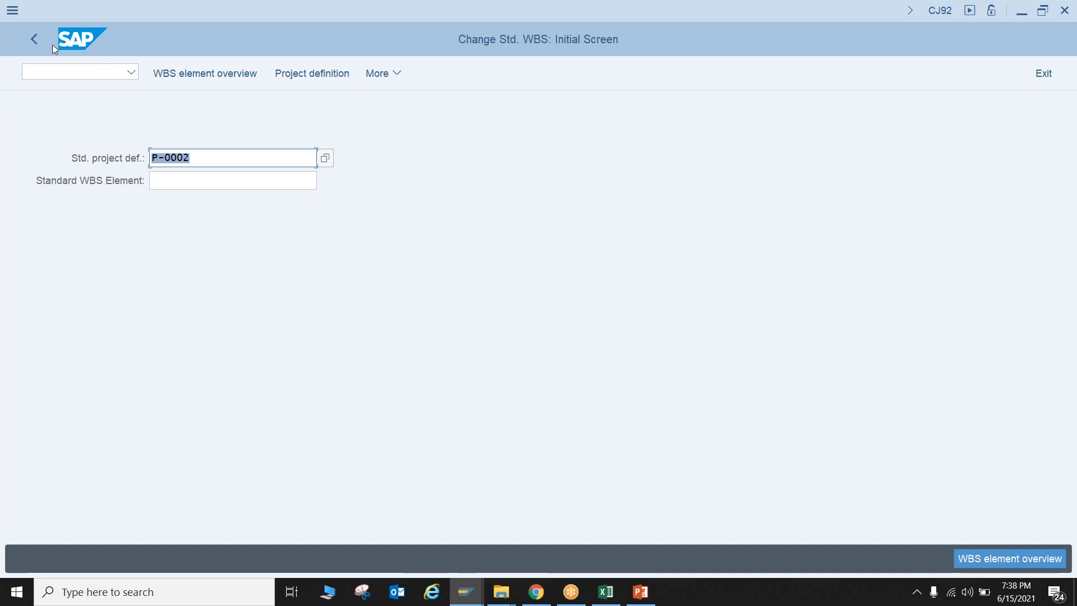
pyautogui.click(39, 36)
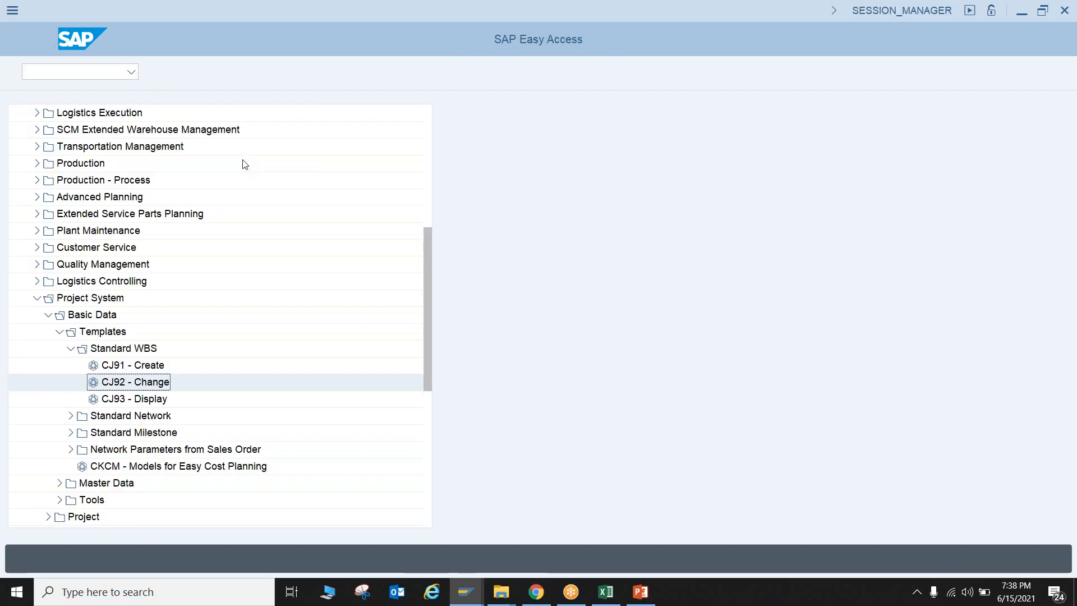
# Open the SAP Reference IMG through transaction SPRO and expand the Project System node
pyautogui.write('spr')
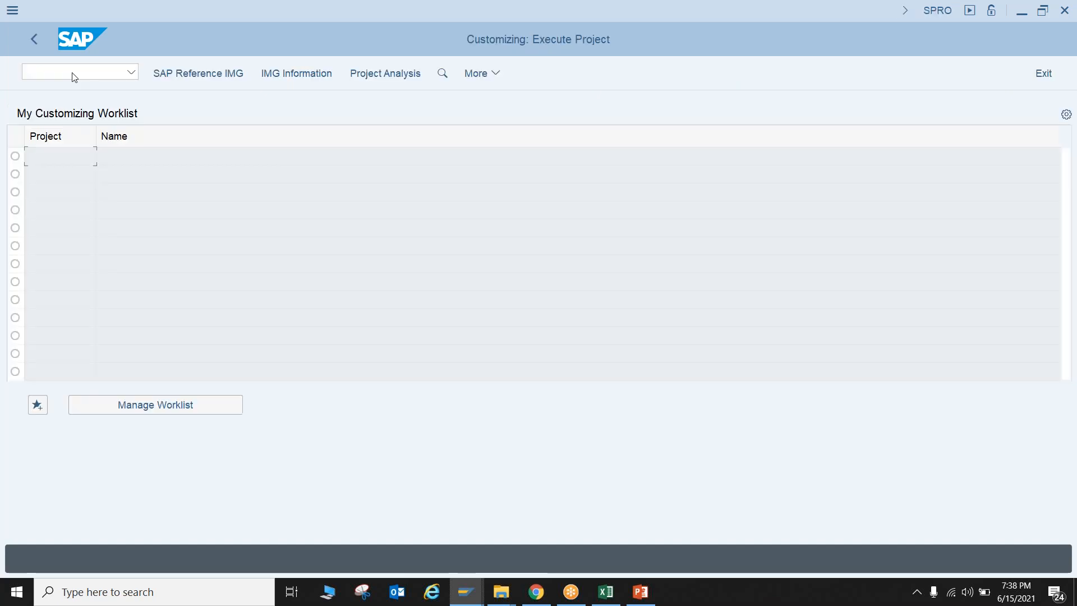
pyautogui.press('F5')
pyautogui.scroll(-2, 123, 307)
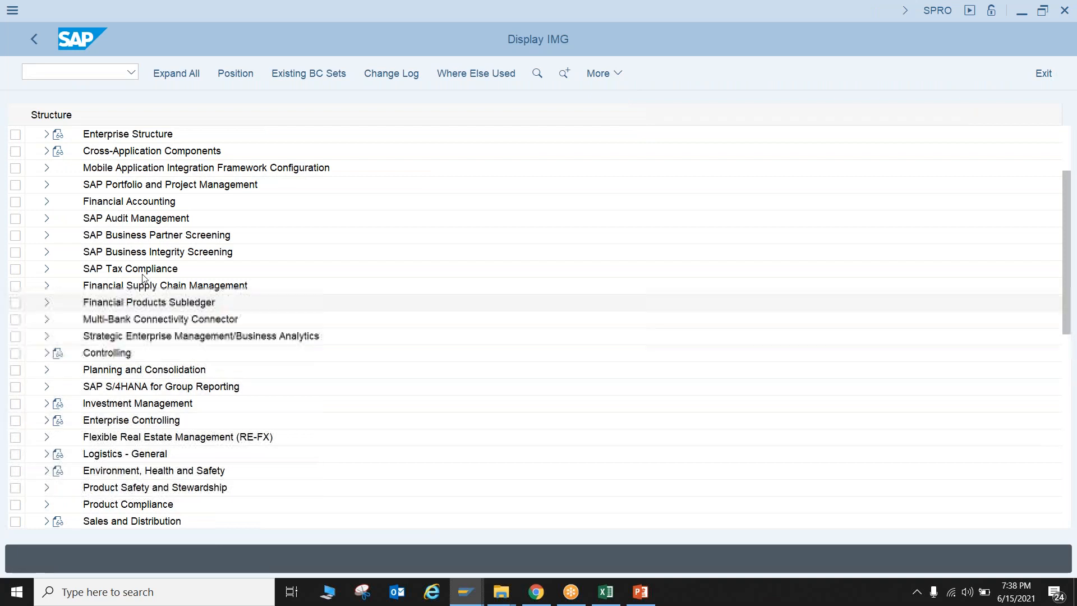
pyautogui.scroll(-1, 133, 280)
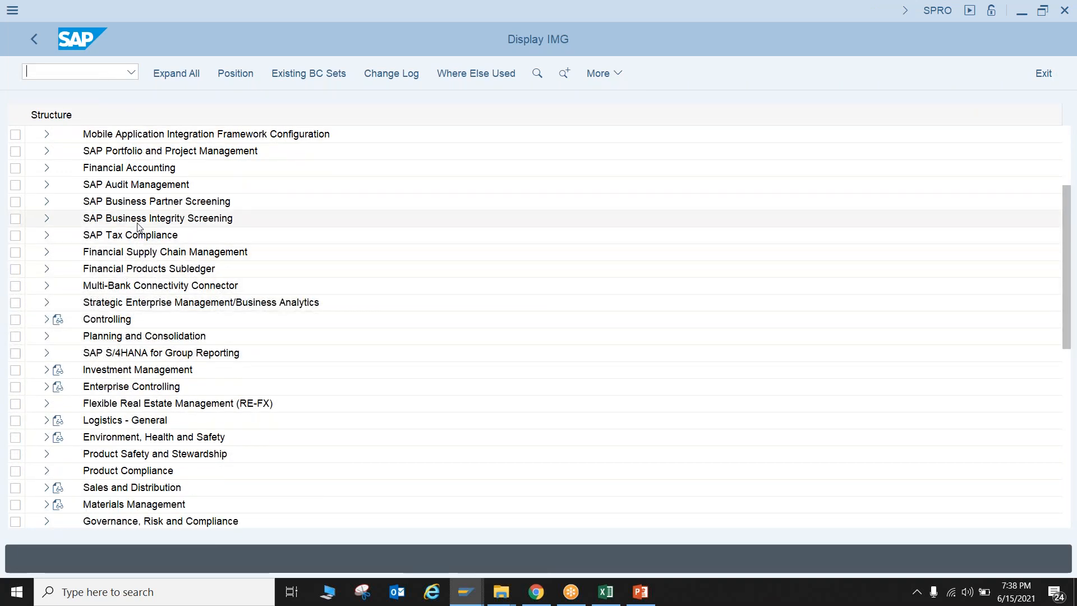
pyautogui.scroll(-1, 147, 284)
pyautogui.scroll(-1, 151, 276)
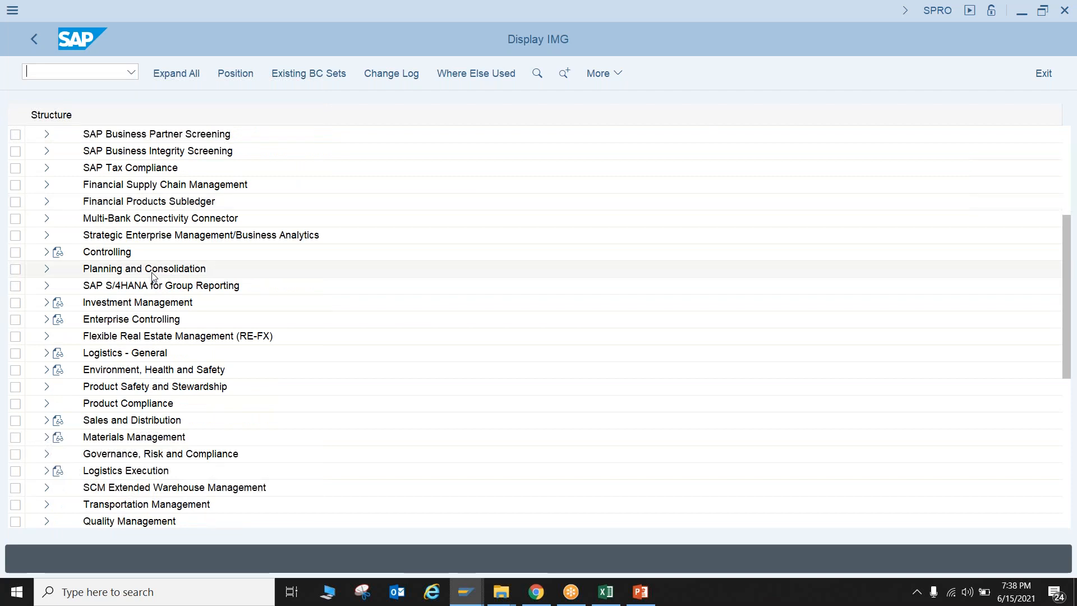
pyautogui.scroll(-3, 152, 280)
pyautogui.scroll(-2, 151, 284)
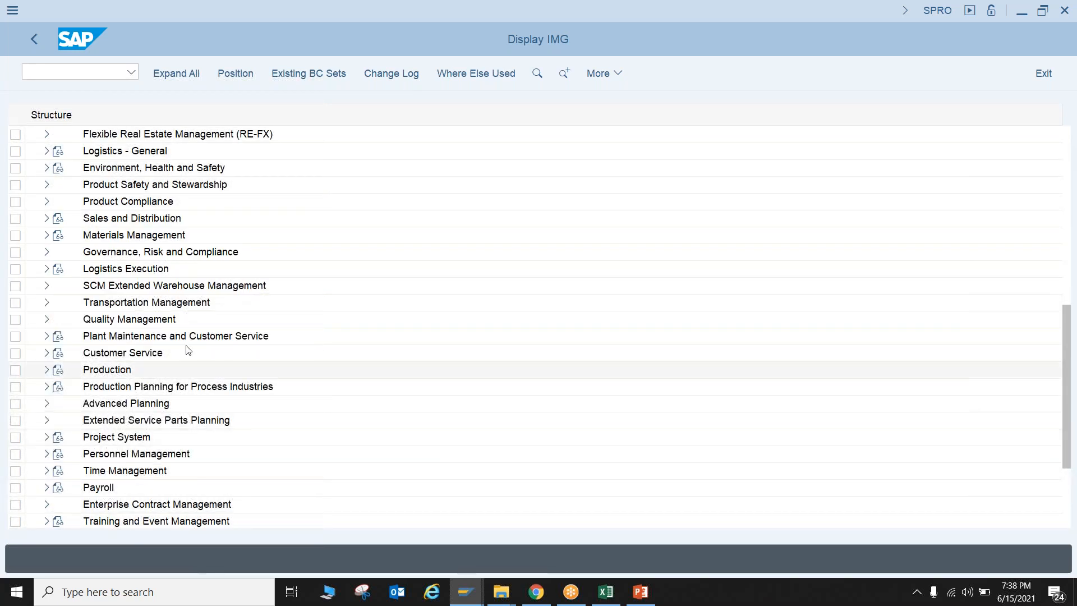
pyautogui.click(46, 438)
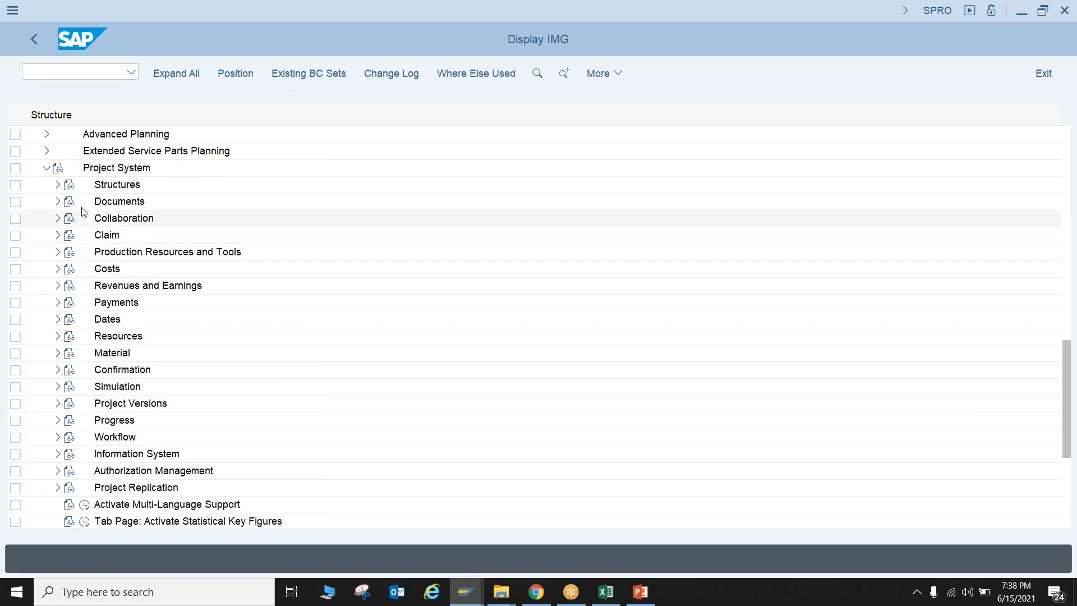
# Open the status profile overview from the Work Breakdown Structure (WBS) settings under Structures, Operative Structures
pyautogui.click(58, 185)
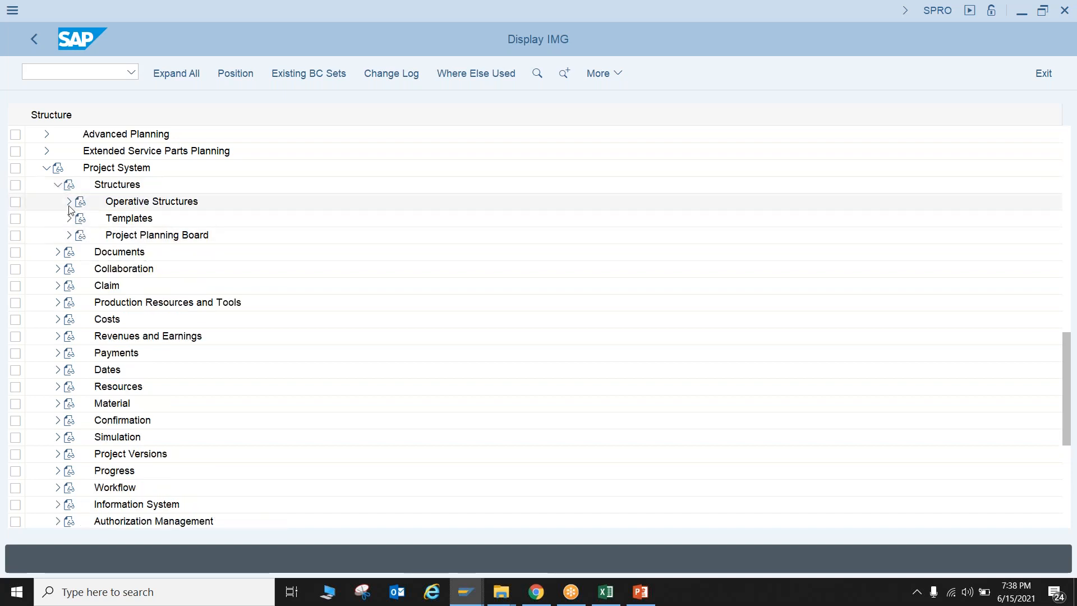
pyautogui.click(69, 218)
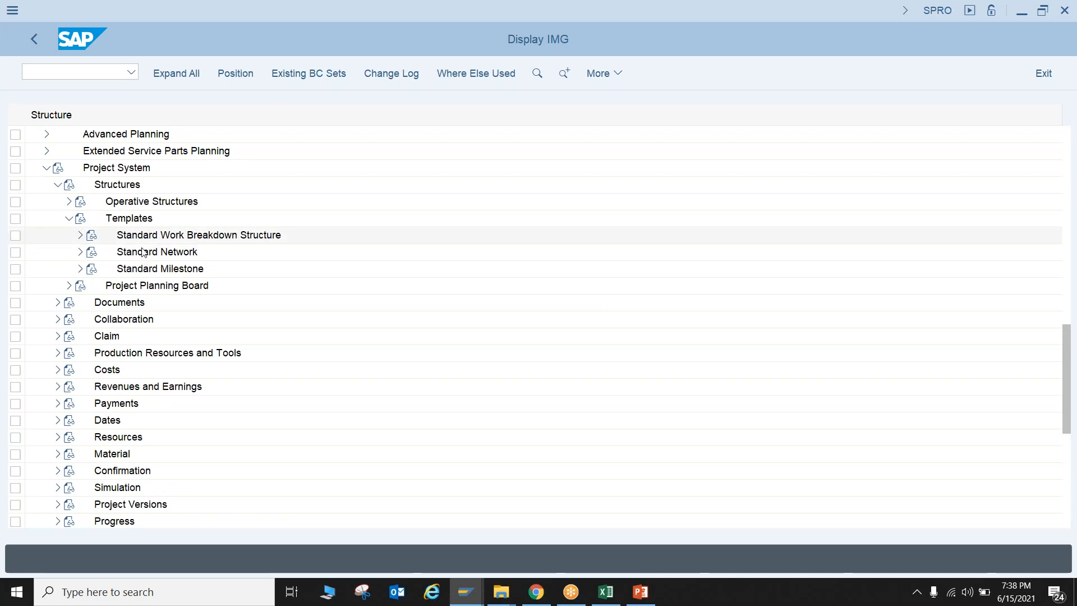
pyautogui.click(69, 202)
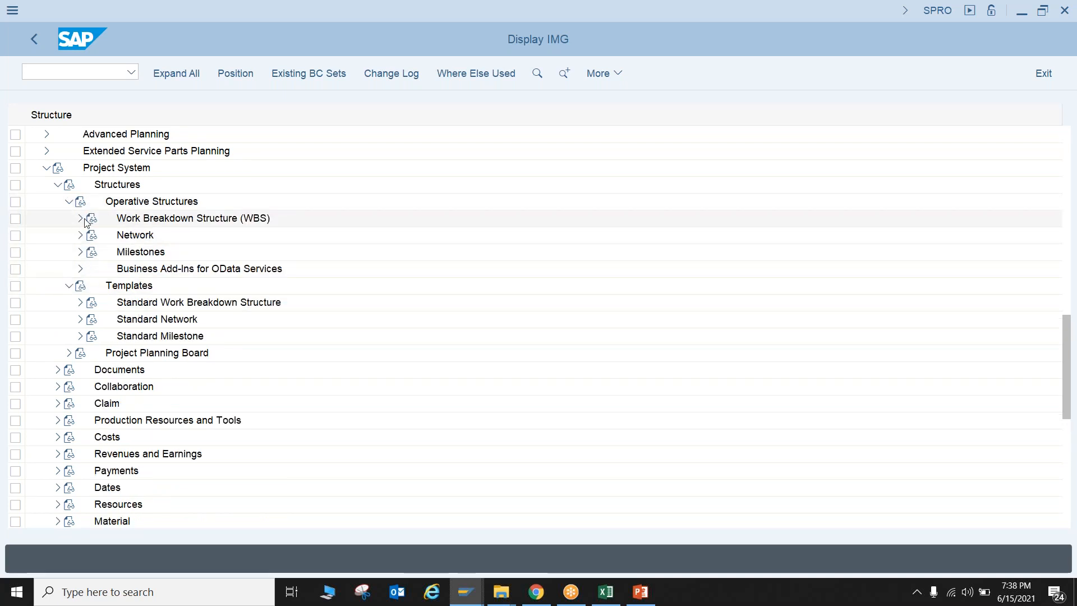
pyautogui.click(85, 220)
pyautogui.click(91, 271)
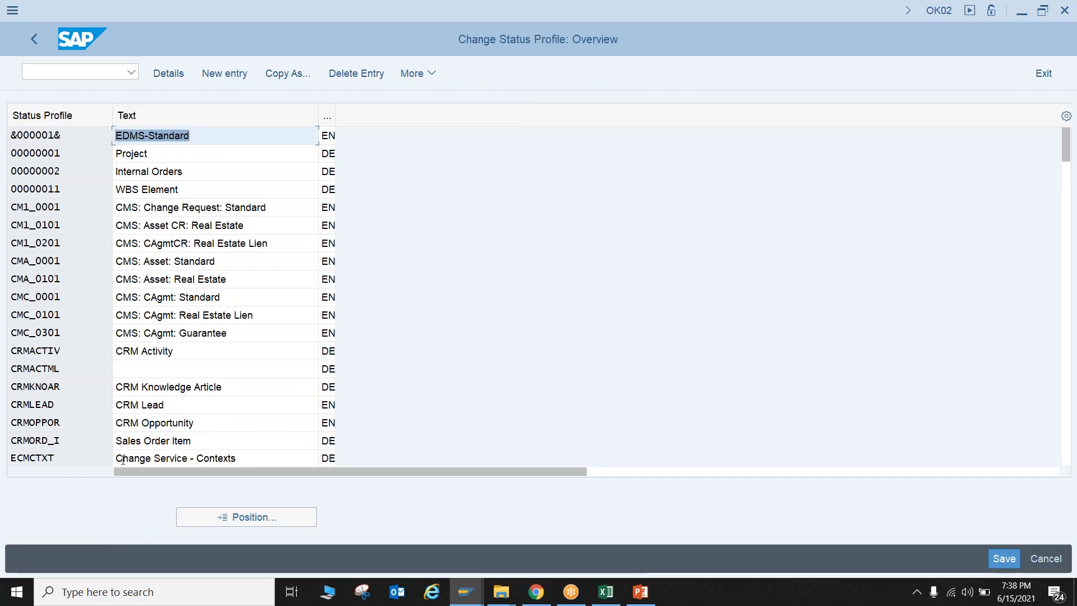
# Start a new status profile entry with the key ZPS00000
pyautogui.click(245, 78)
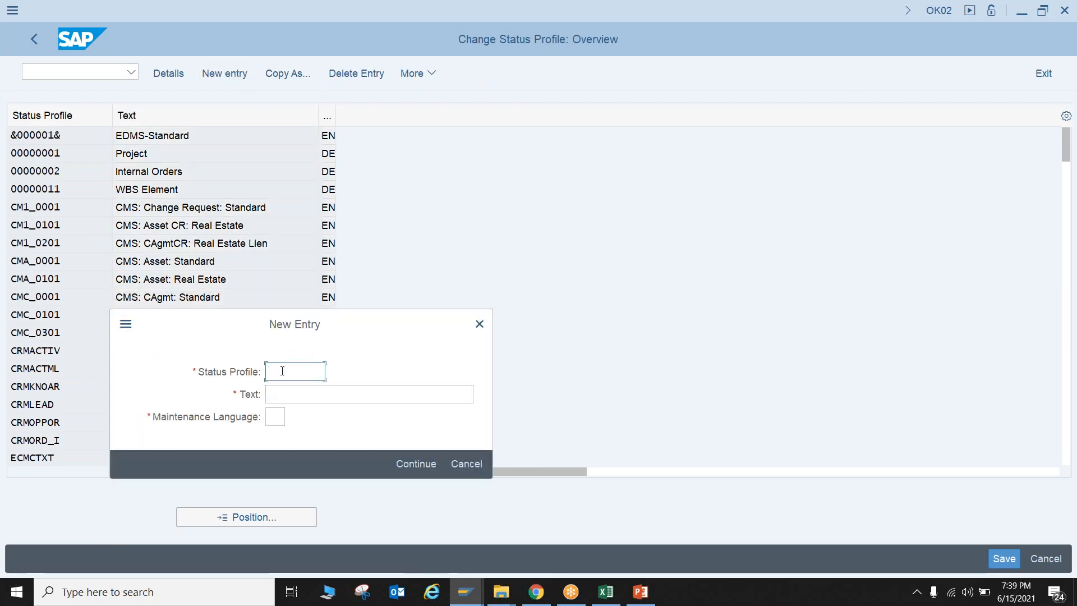
pyautogui.write('ZPS00000')
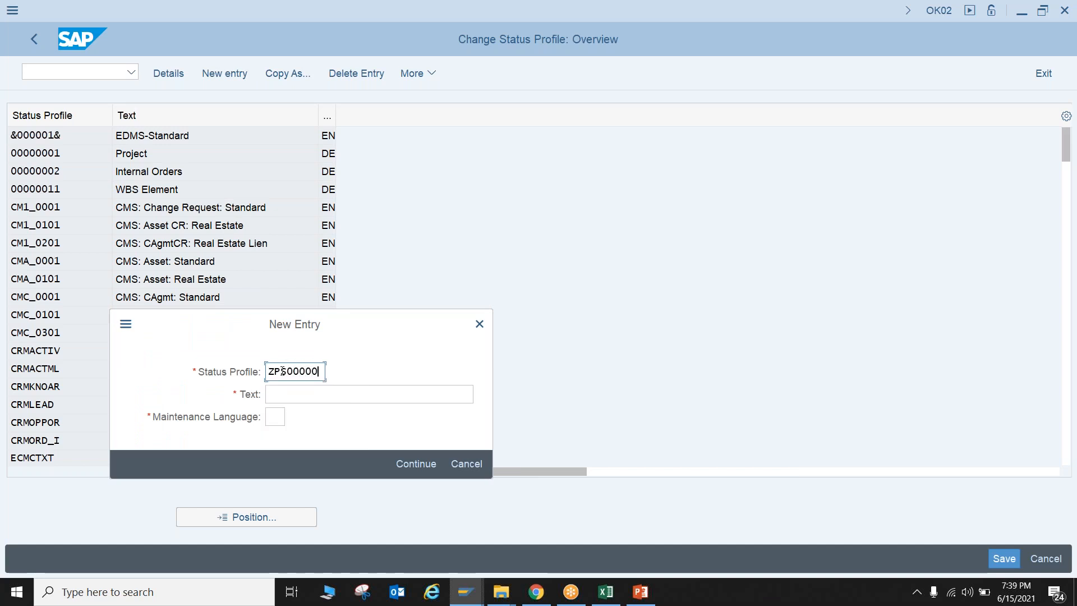